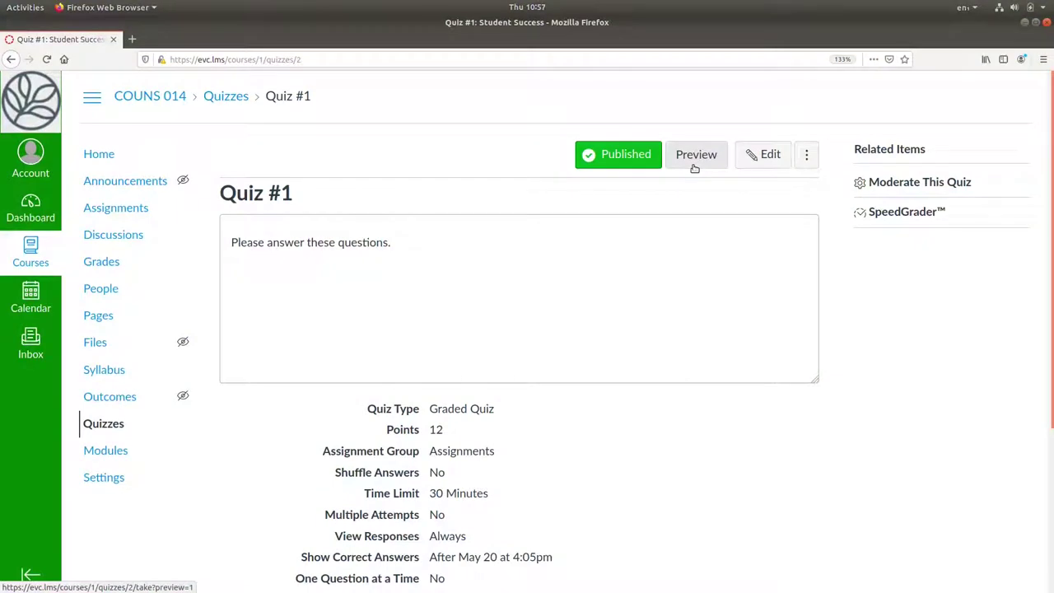
Step: Start a student preview and answer Question 1 True, Question 2 Belief, Question 3 'the library'
{"action": "left_click", "coordinate": [694, 156]}
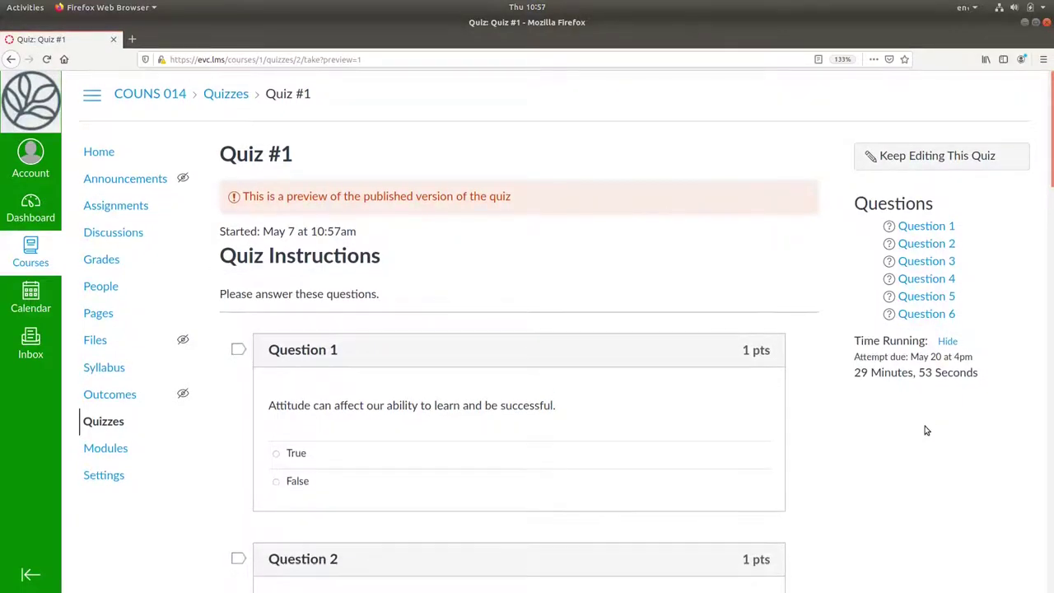
{"action": "scroll", "coordinate": [925, 431], "scroll_direction": "down", "scroll_amount": 3}
{"action": "scroll", "coordinate": [925, 431], "scroll_direction": "down", "scroll_amount": 1}
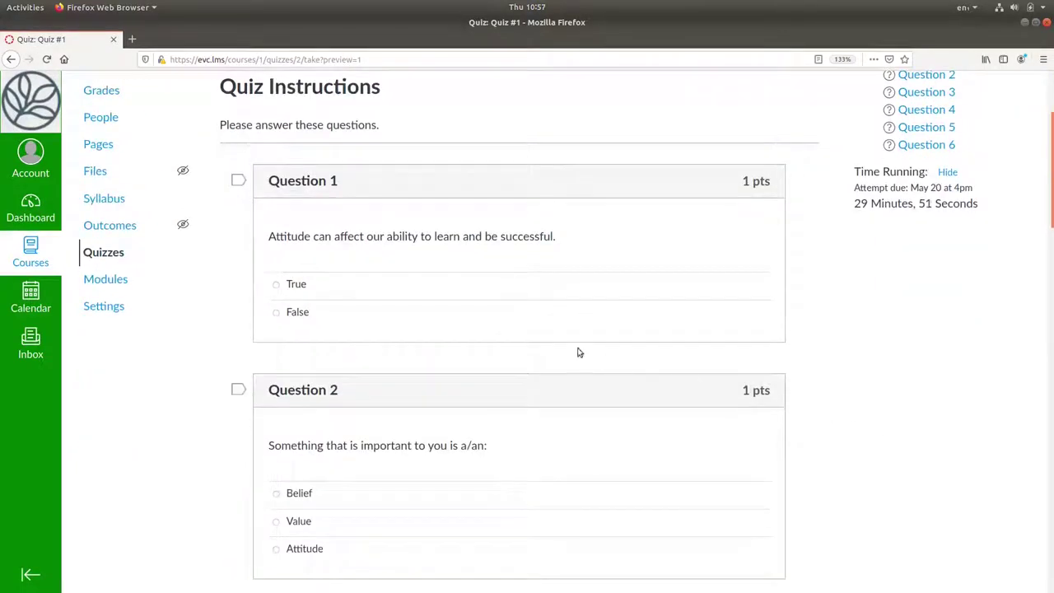
{"action": "left_click", "coordinate": [275, 287]}
{"action": "scroll", "coordinate": [381, 442], "scroll_direction": "down", "scroll_amount": 2}
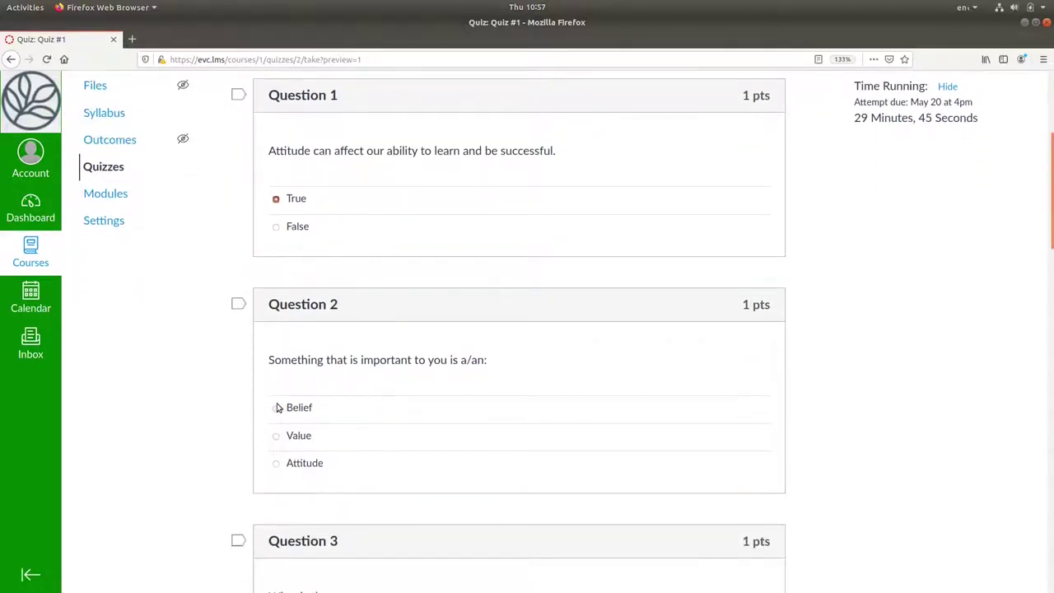
{"action": "left_click", "coordinate": [277, 408]}
{"action": "scroll", "coordinate": [648, 404], "scroll_direction": "down", "scroll_amount": 3}
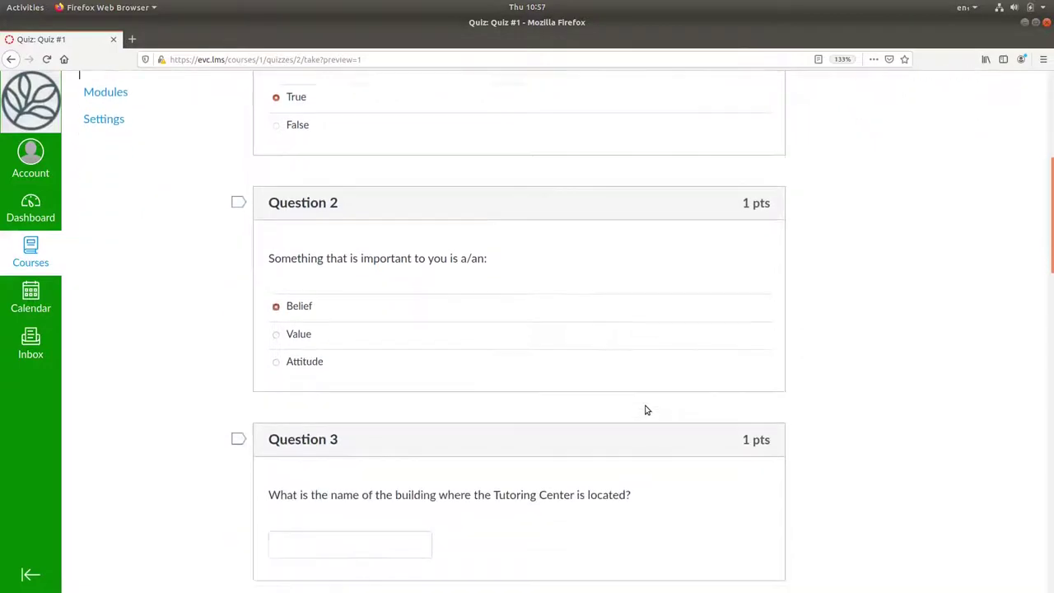
{"action": "left_click", "coordinate": [360, 516]}
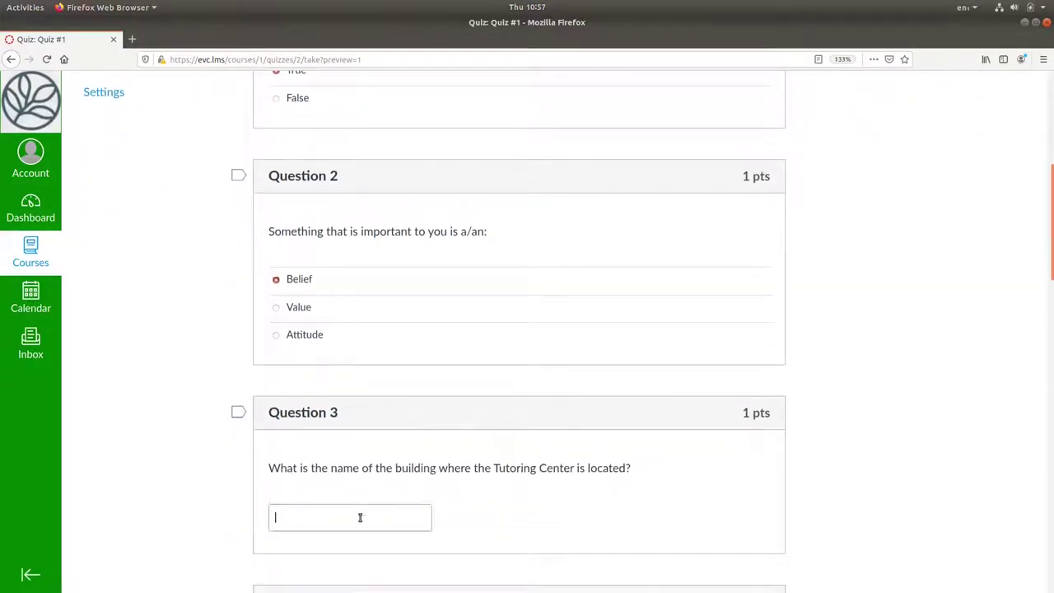
{"action": "type", "text": "the library"}
Step: Fill Question 4's VARK blanks with visual, auditory, reading/writing and kinesthetic
{"action": "scroll", "coordinate": [899, 378], "scroll_direction": "down", "scroll_amount": 1}
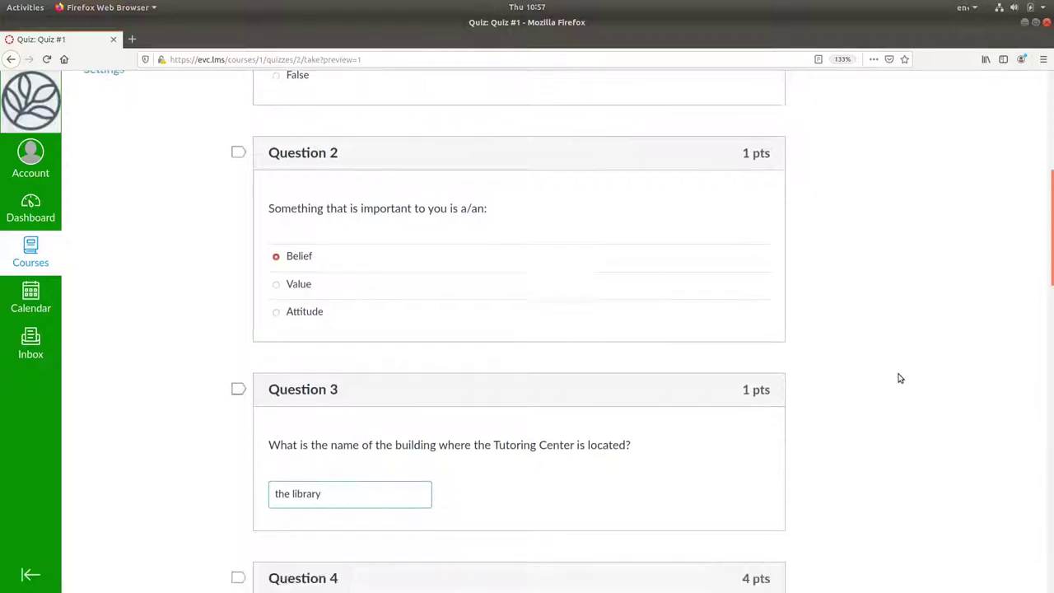
{"action": "scroll", "coordinate": [897, 380], "scroll_direction": "down", "scroll_amount": 4}
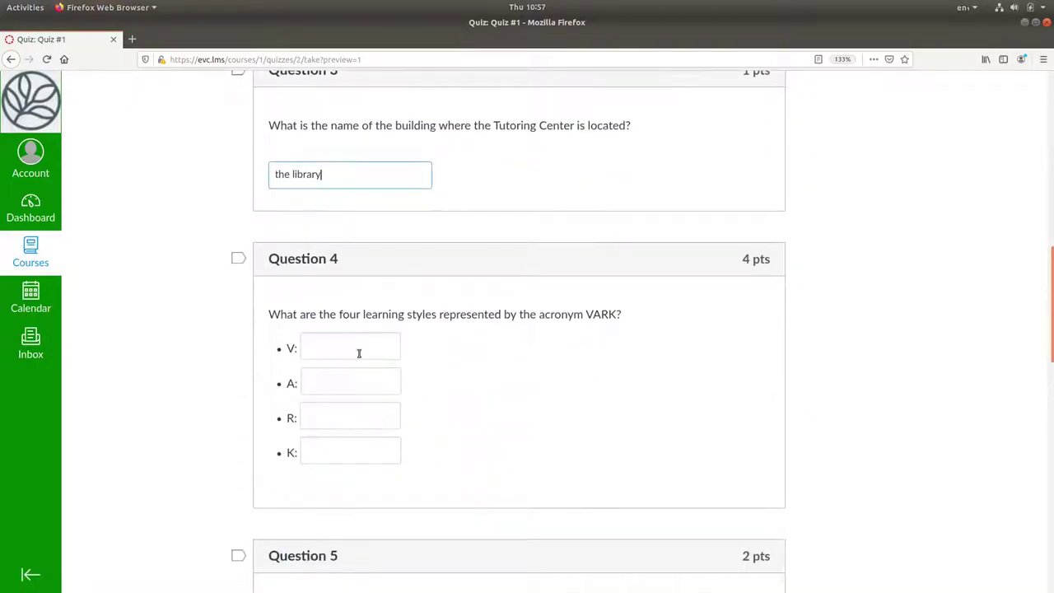
{"action": "left_click", "coordinate": [343, 353]}
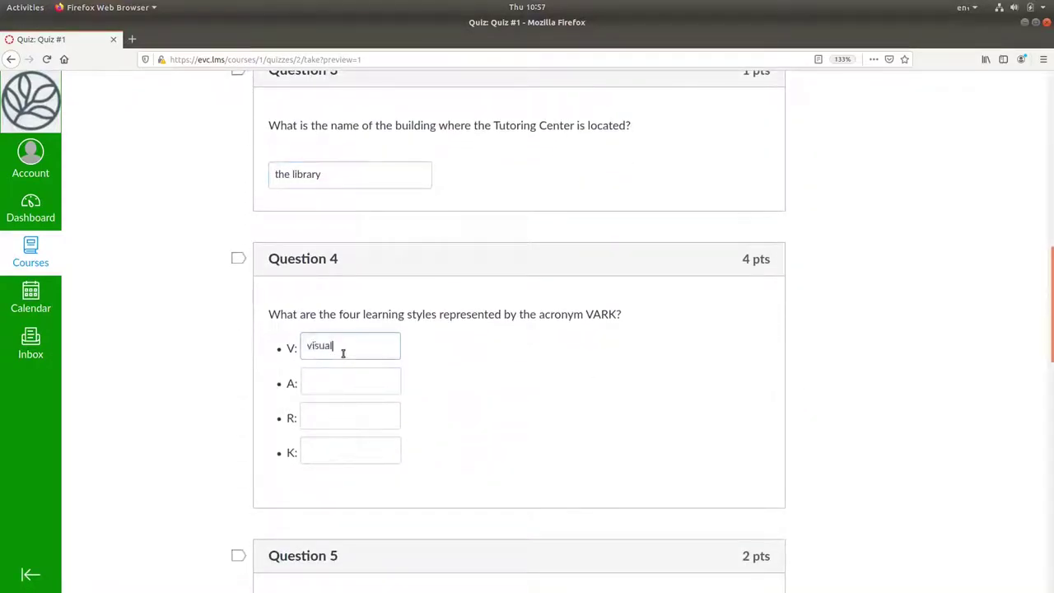
{"action": "left_click", "coordinate": [343, 384]}
{"action": "type", "text": "auditory"}
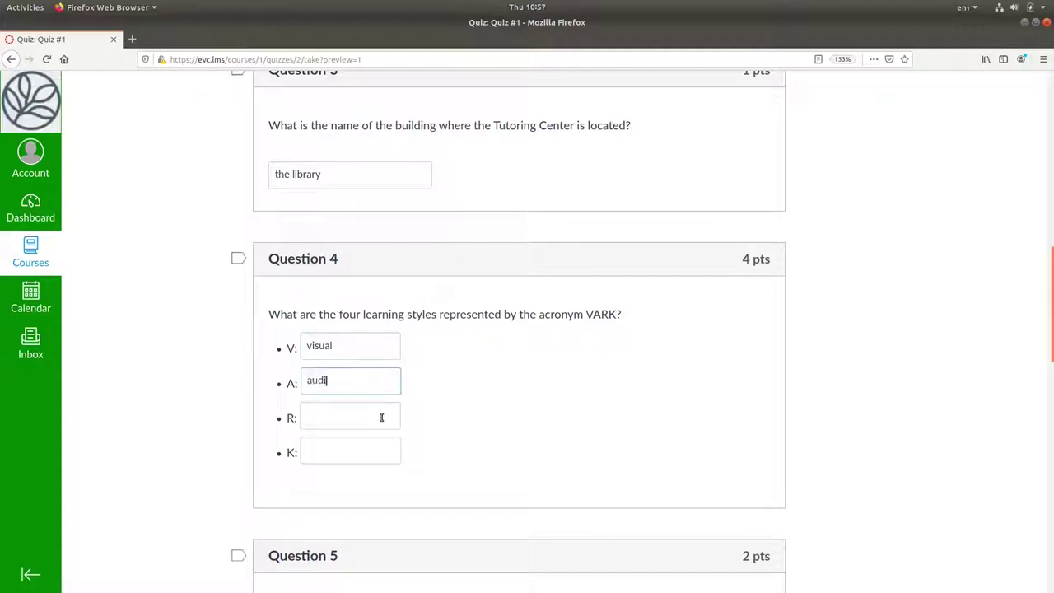
{"action": "left_click", "coordinate": [372, 414]}
{"action": "type", "text": "reading/writing"}
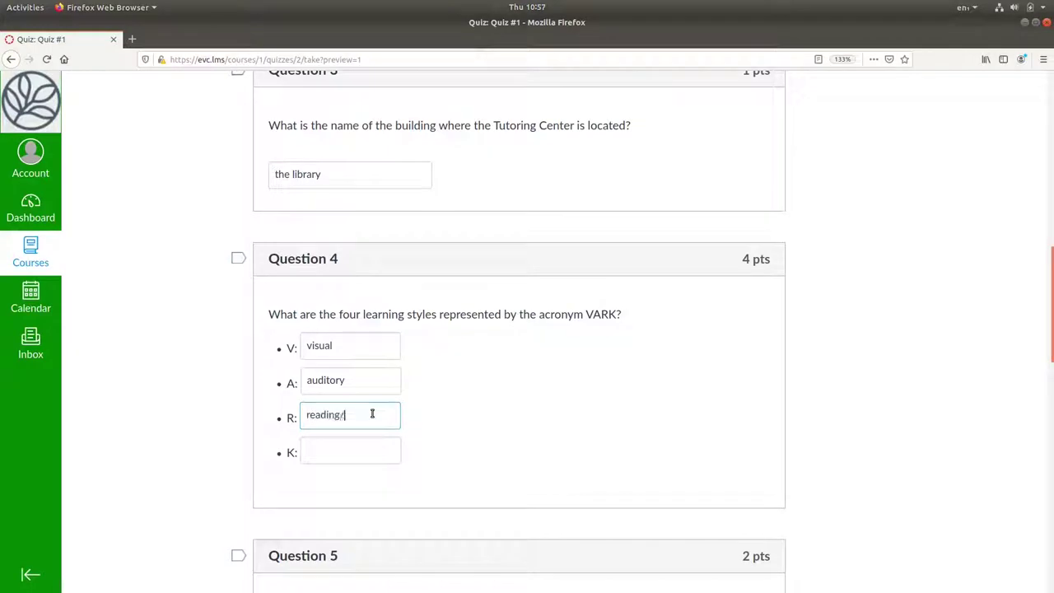
{"action": "left_click", "coordinate": [352, 455]}
{"action": "type", "text": "kine"}
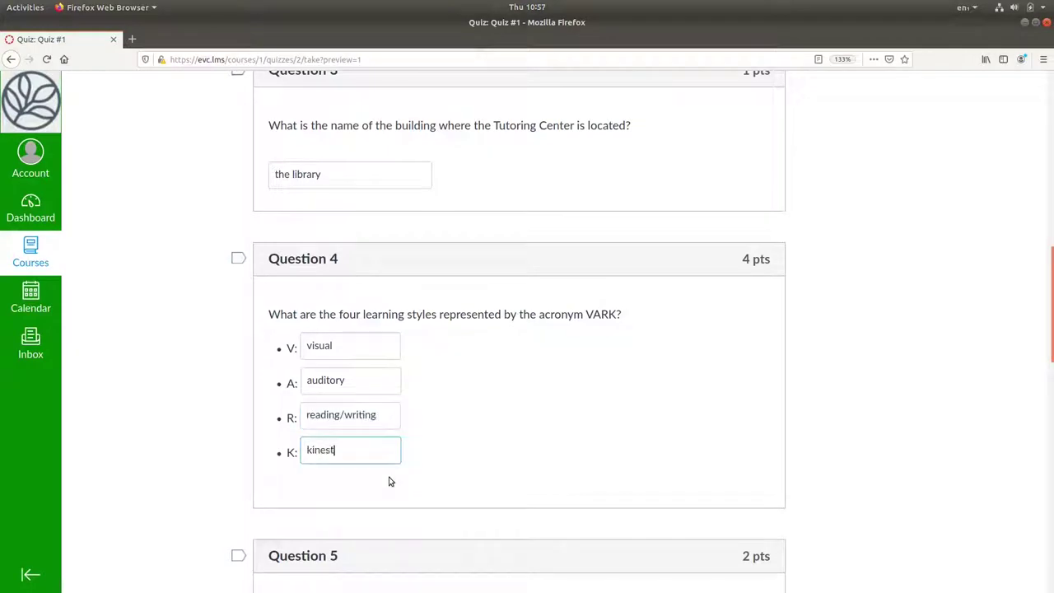
{"action": "type", "text": "st"}
{"action": "key", "text": "BackSpace"}
{"action": "type", "text": "esthetic"}
Step: Finish the kinesthetic answer and retype 'visual' in Question 4's V blank
{"action": "left_click", "coordinate": [682, 370]}
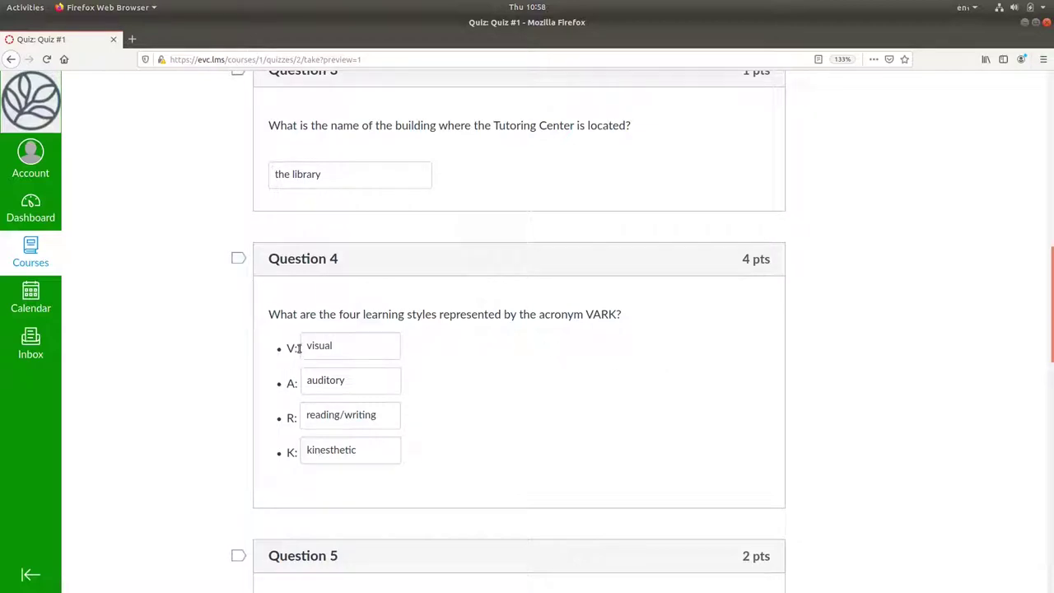
{"action": "left_click_drag", "start_coordinate": [301, 347], "coordinate": [338, 346]}
{"action": "type", "text": "is"}
{"action": "type", "text": "vi"}
{"action": "scroll", "coordinate": [557, 277], "scroll_direction": "down", "scroll_amount": 3}
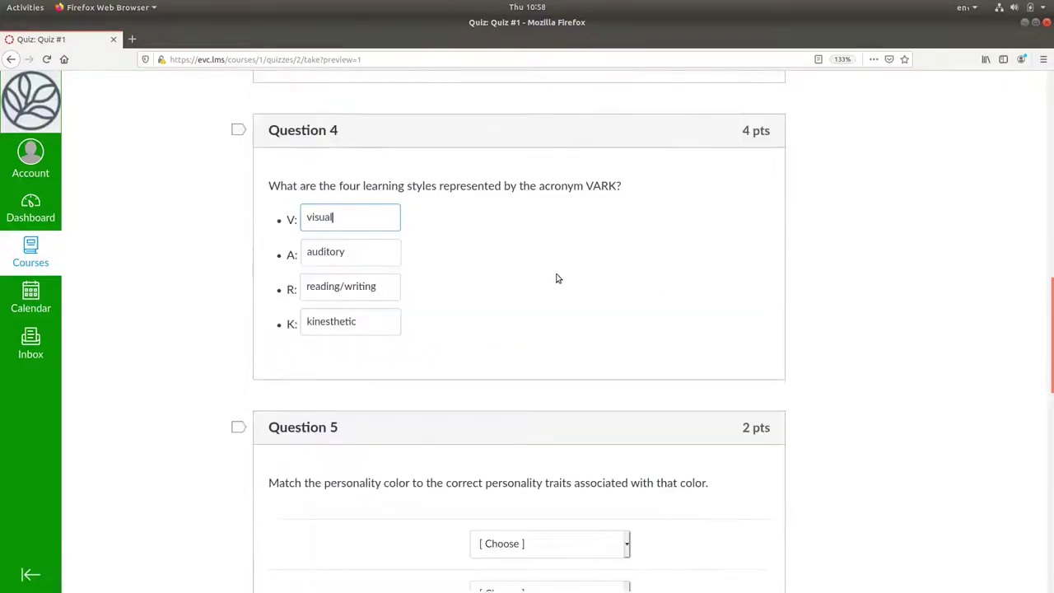
{"action": "scroll", "coordinate": [870, 341], "scroll_direction": "down", "scroll_amount": 4}
{"action": "scroll", "coordinate": [874, 345], "scroll_direction": "down", "scroll_amount": 3}
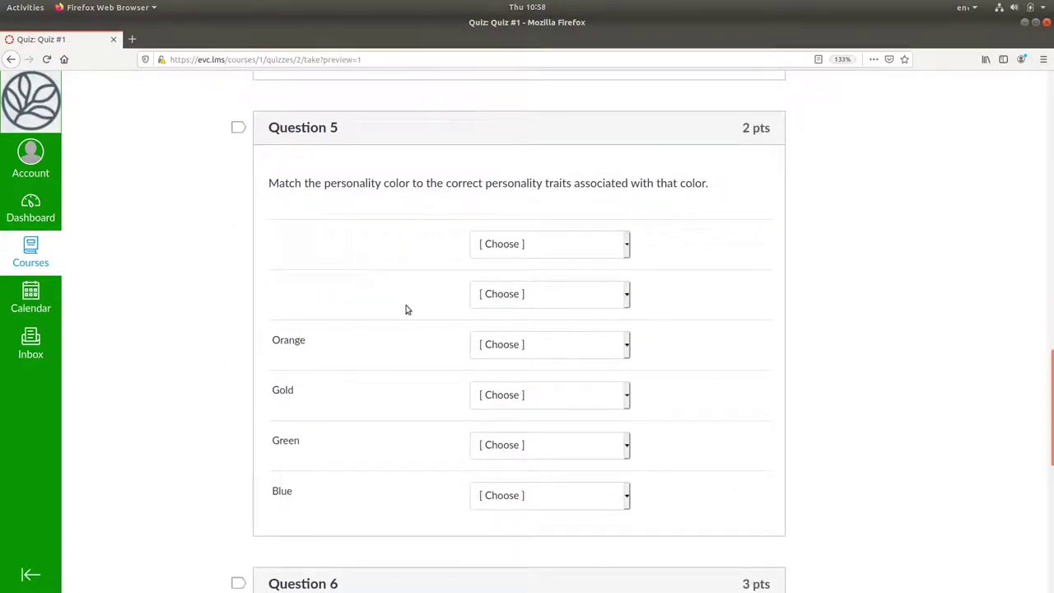
Step: In Question 5, leave the first unlabeled row unmatched and match the second to hopeless romantic
{"action": "left_click", "coordinate": [627, 250]}
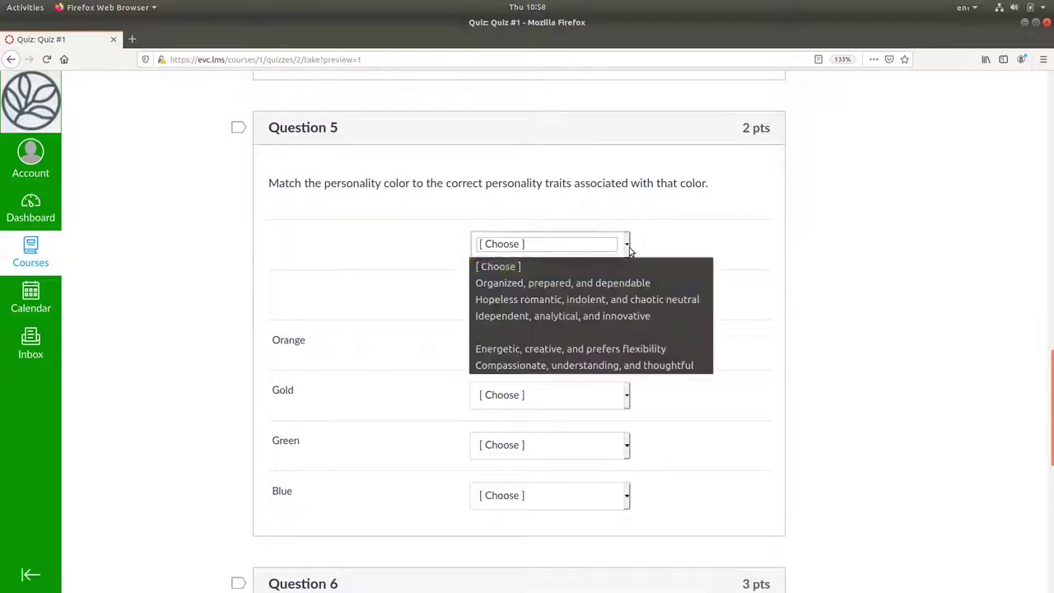
{"action": "left_click", "coordinate": [596, 331]}
{"action": "left_click", "coordinate": [626, 298]}
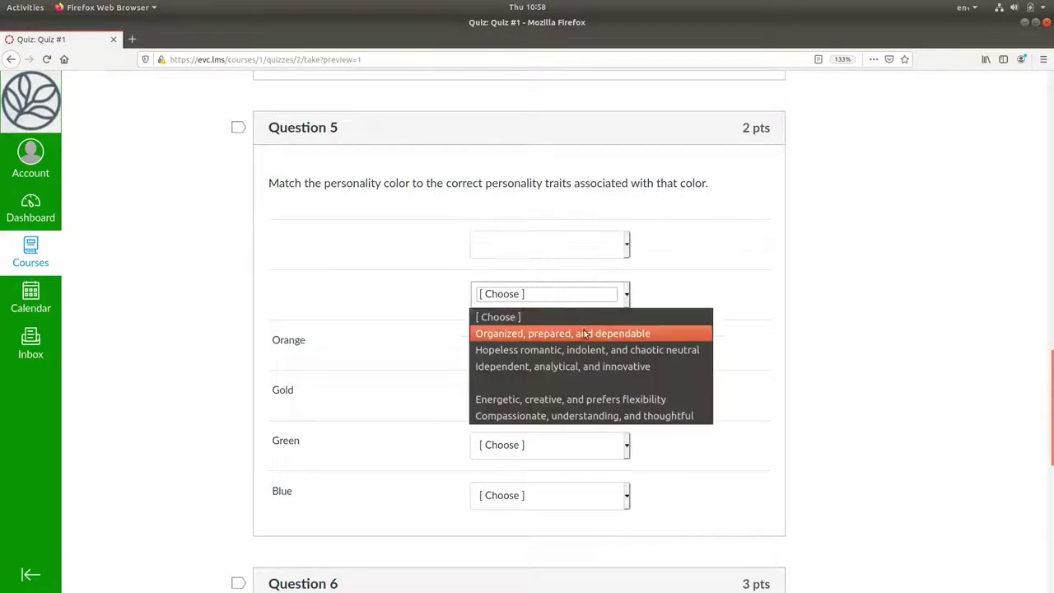
{"action": "left_click", "coordinate": [568, 351]}
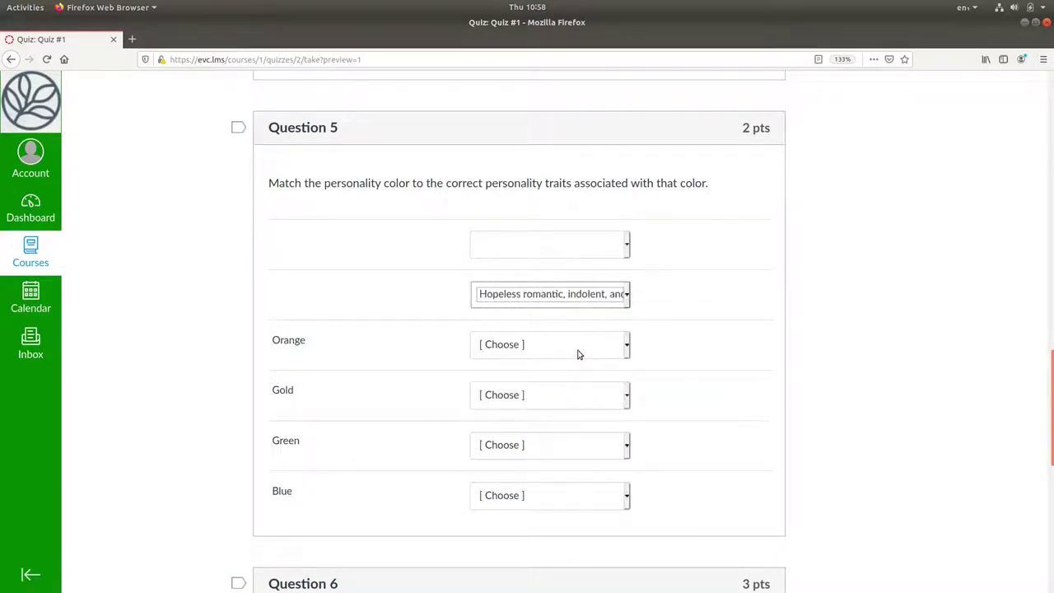
Step: Match Orange to organized, Gold to energetic, Green to independent, and Blue to compassionate traits
{"action": "left_click", "coordinate": [628, 345]}
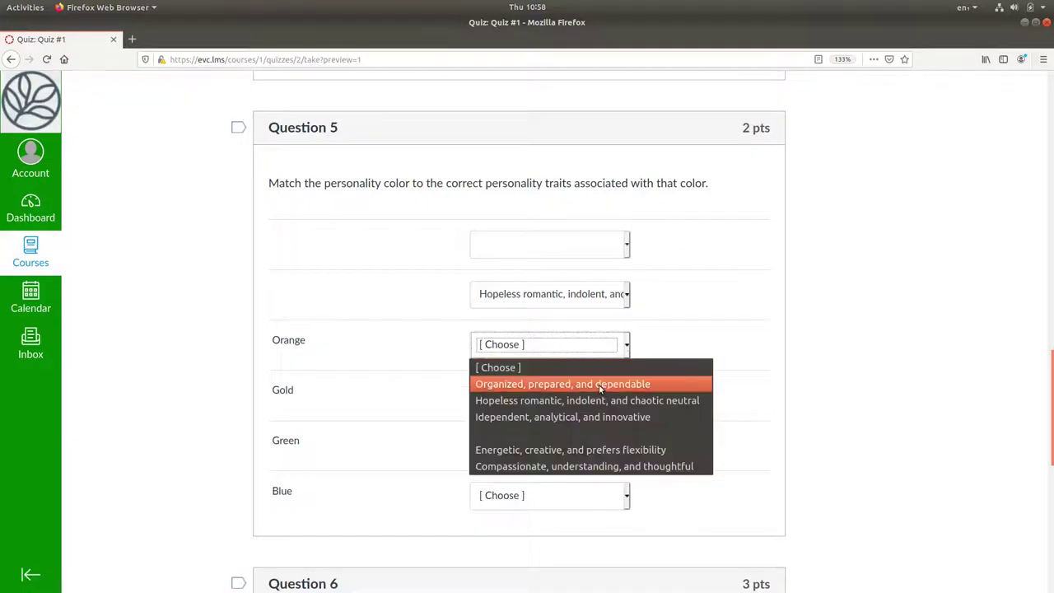
{"action": "left_click", "coordinate": [605, 383]}
{"action": "left_click", "coordinate": [623, 396]}
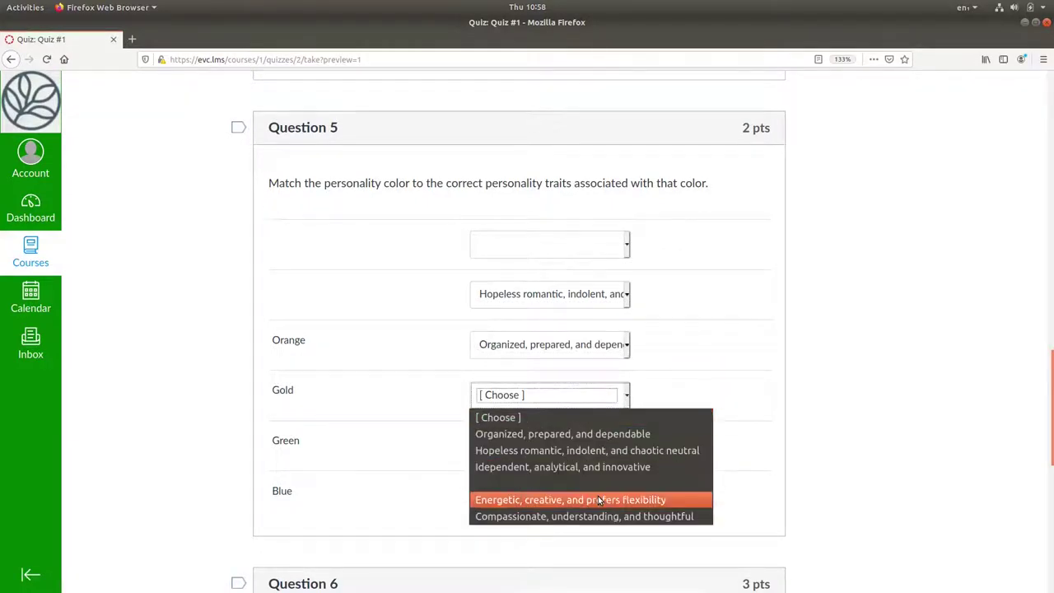
{"action": "left_click", "coordinate": [600, 499]}
{"action": "left_click", "coordinate": [626, 450]}
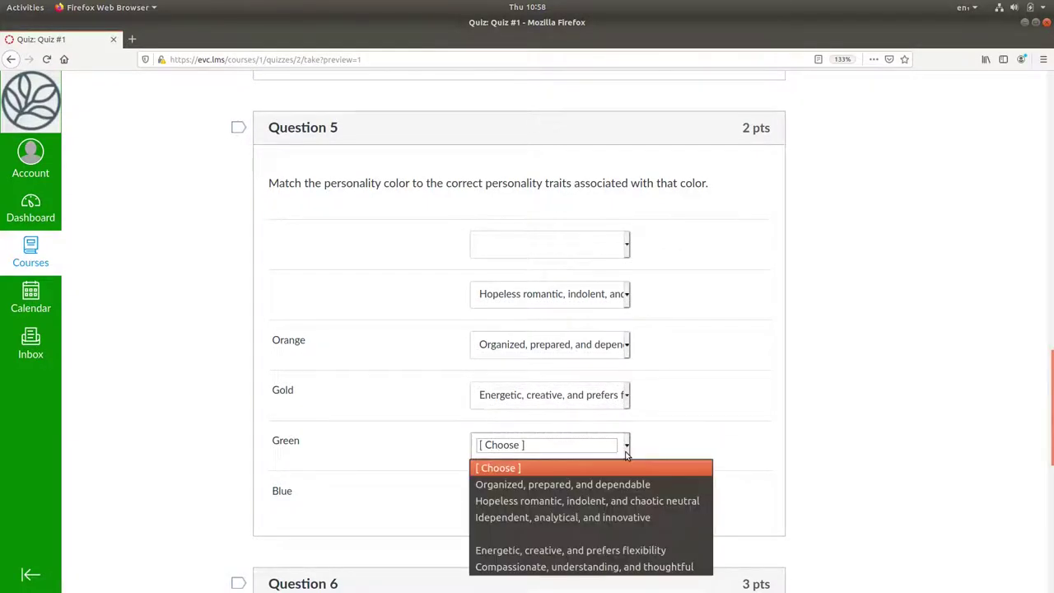
{"action": "left_click", "coordinate": [556, 518]}
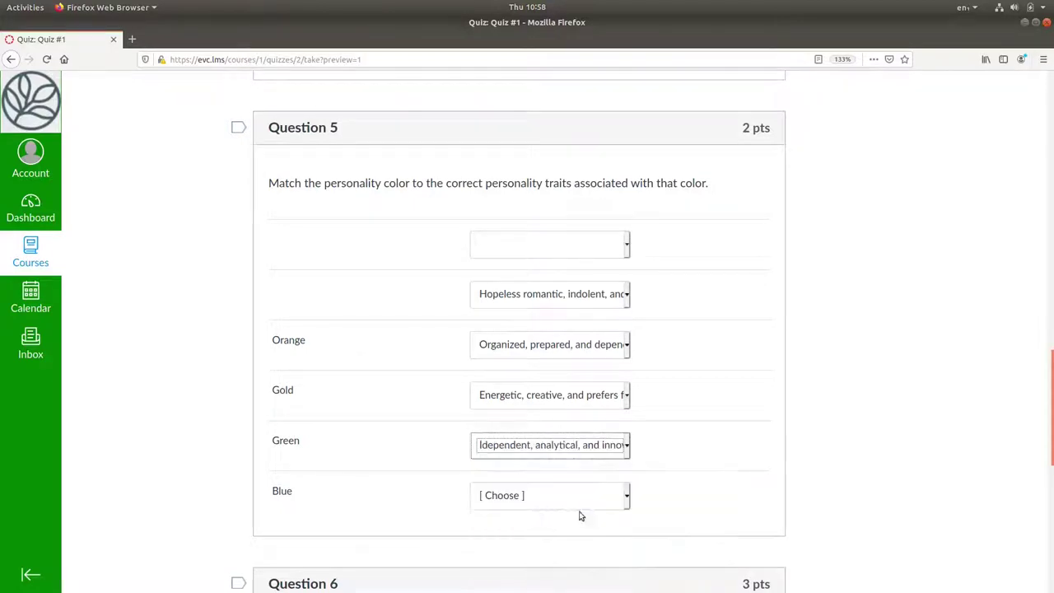
{"action": "left_click", "coordinate": [625, 502]}
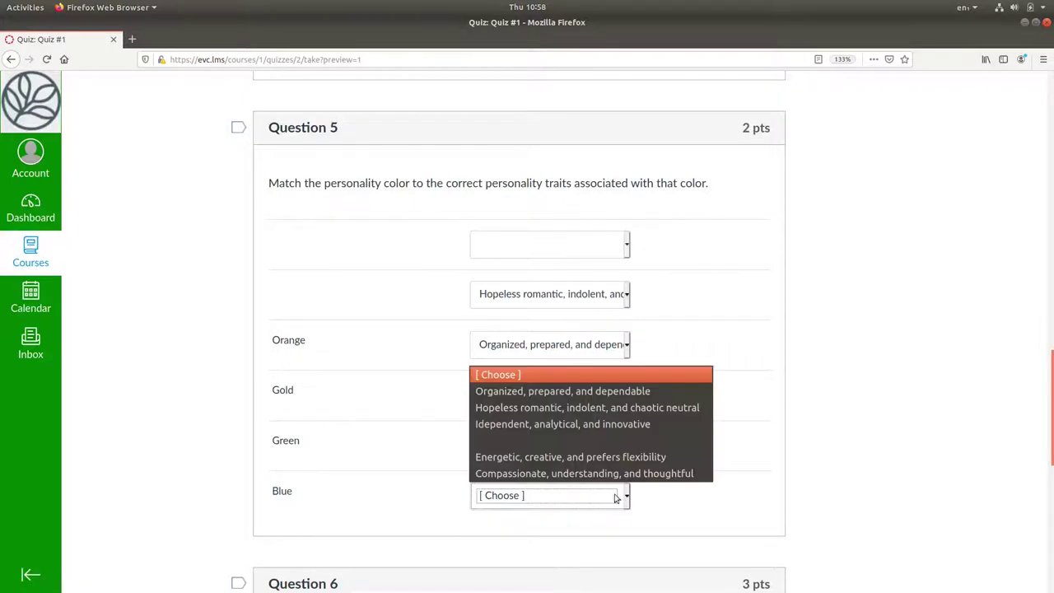
{"action": "left_click", "coordinate": [585, 474]}
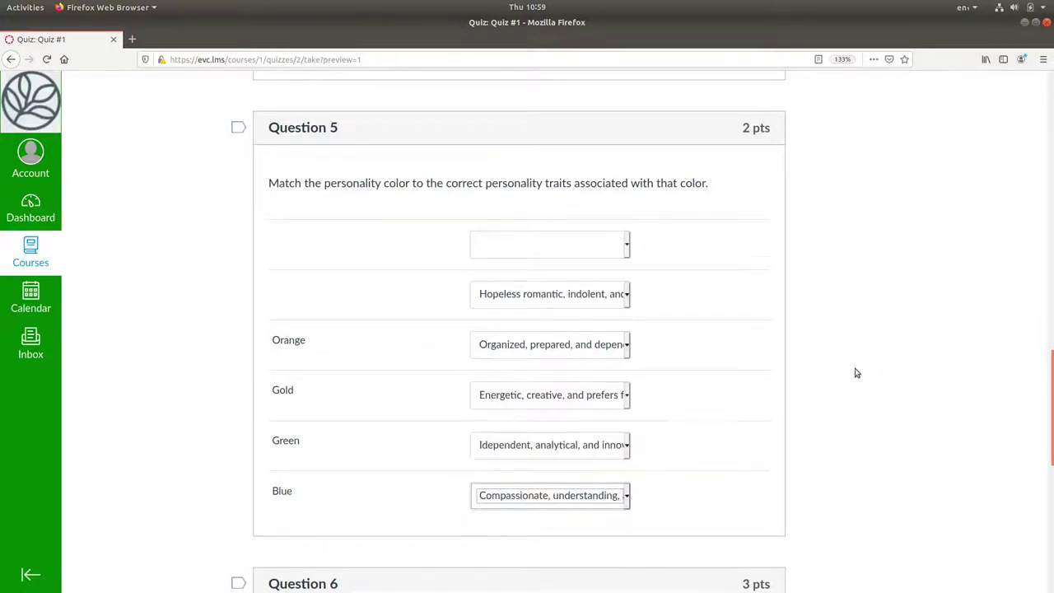
{"action": "scroll", "coordinate": [856, 379], "scroll_direction": "down", "scroll_amount": 3}
Step: Answer Question 6 with 'Do things on time, read the book more carefully, balance my work and academics.' and submit
{"action": "scroll", "coordinate": [853, 392], "scroll_direction": "down", "scroll_amount": 4}
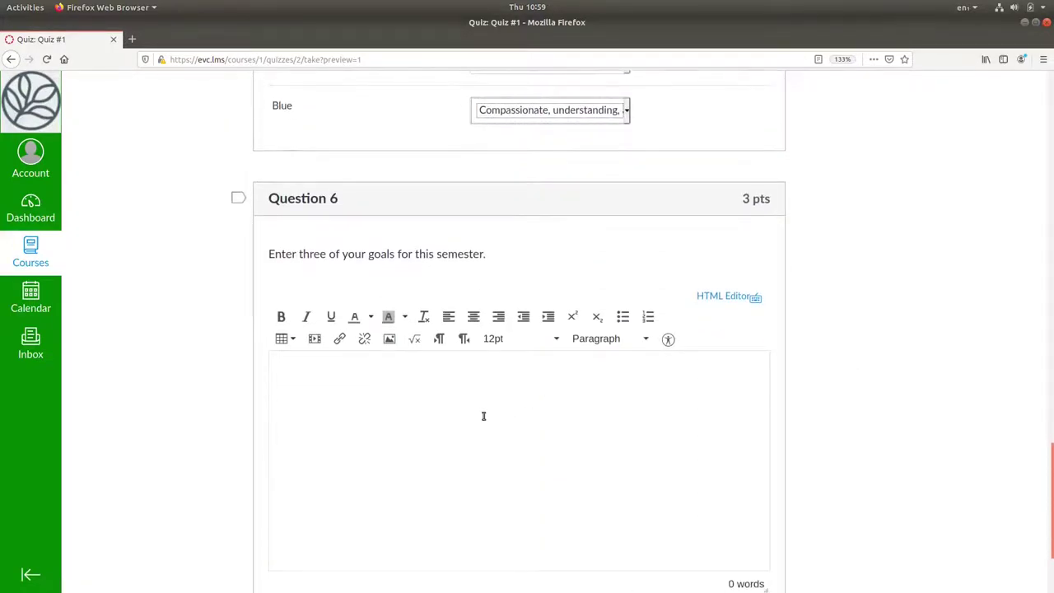
{"action": "left_click", "coordinate": [450, 383]}
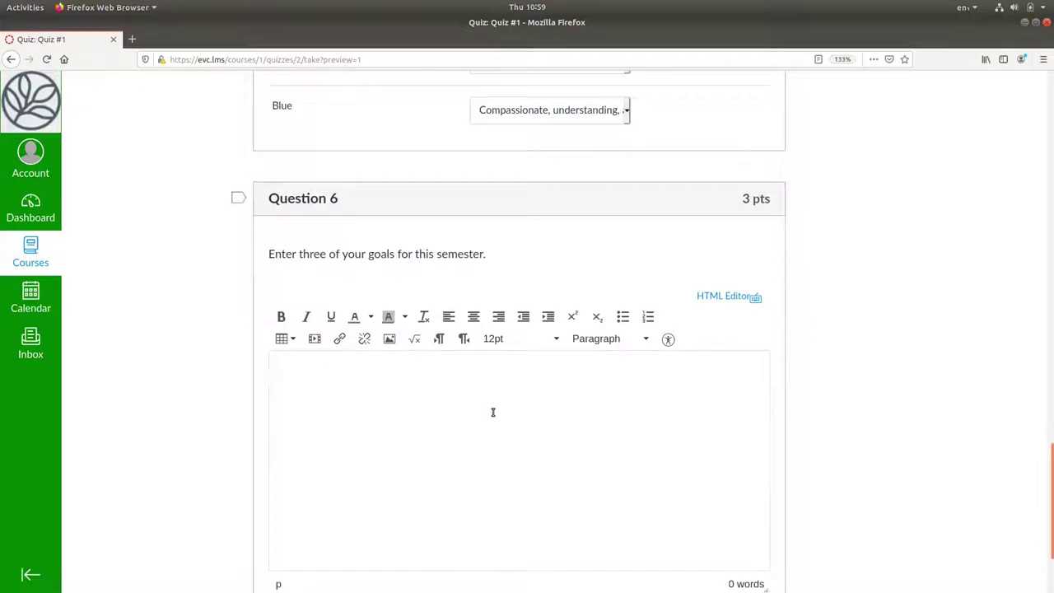
{"action": "type", "text": "Do things on time"}
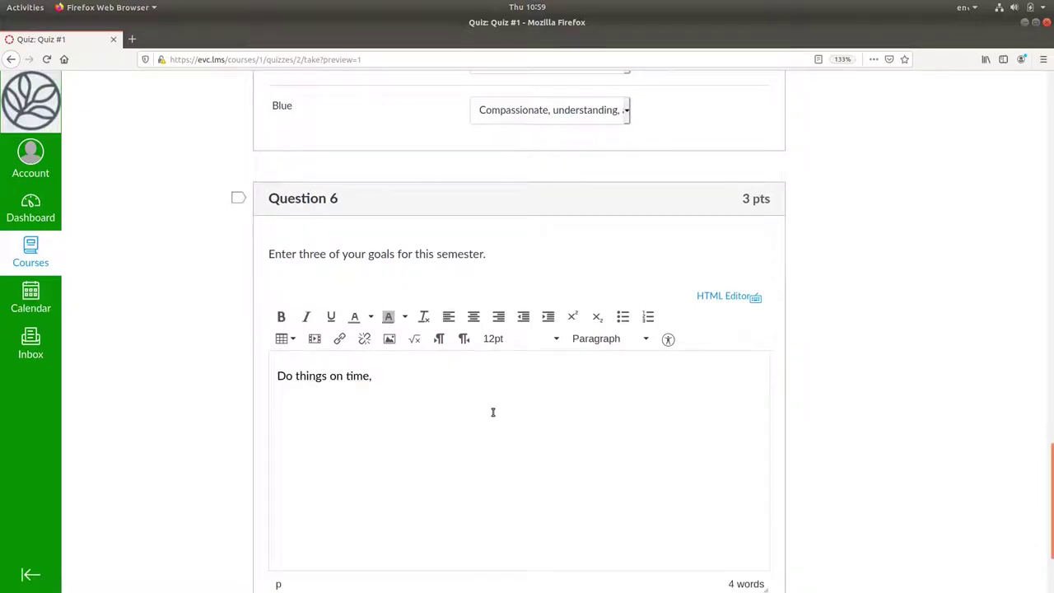
{"action": "type", "text": ", read the book more carefully"}
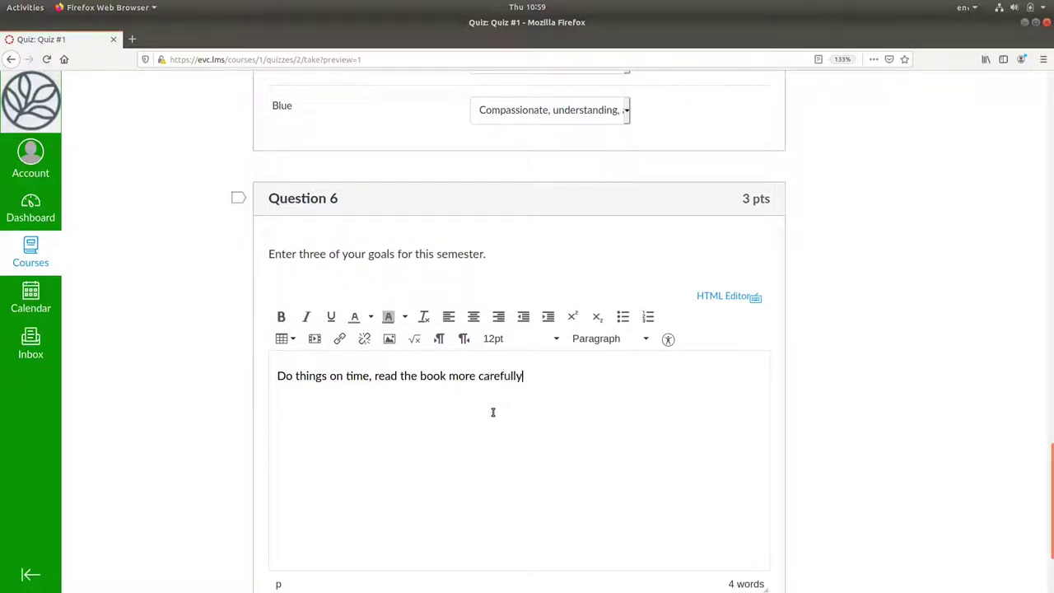
{"action": "type", "text": ", balance my work and "}
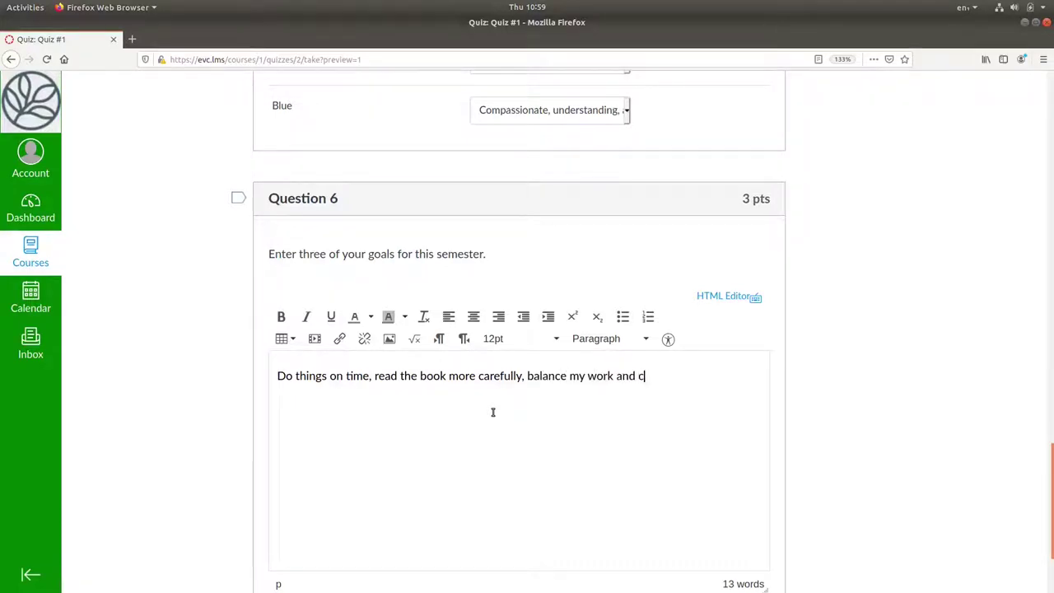
{"action": "type", "text": "academics."}
{"action": "scroll", "coordinate": [876, 372], "scroll_direction": "down", "scroll_amount": 3}
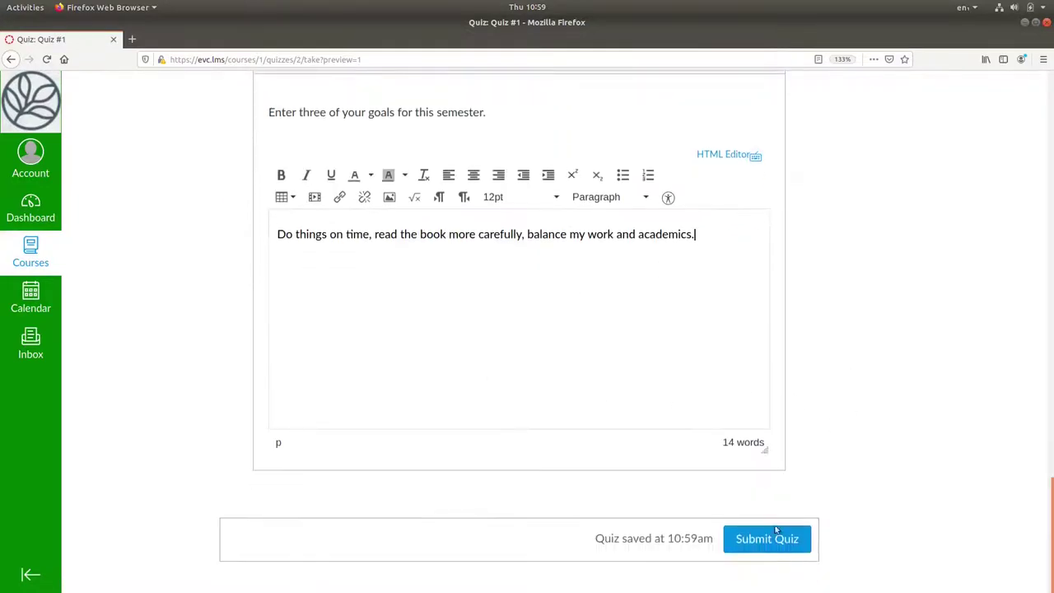
{"action": "left_click", "coordinate": [774, 540]}
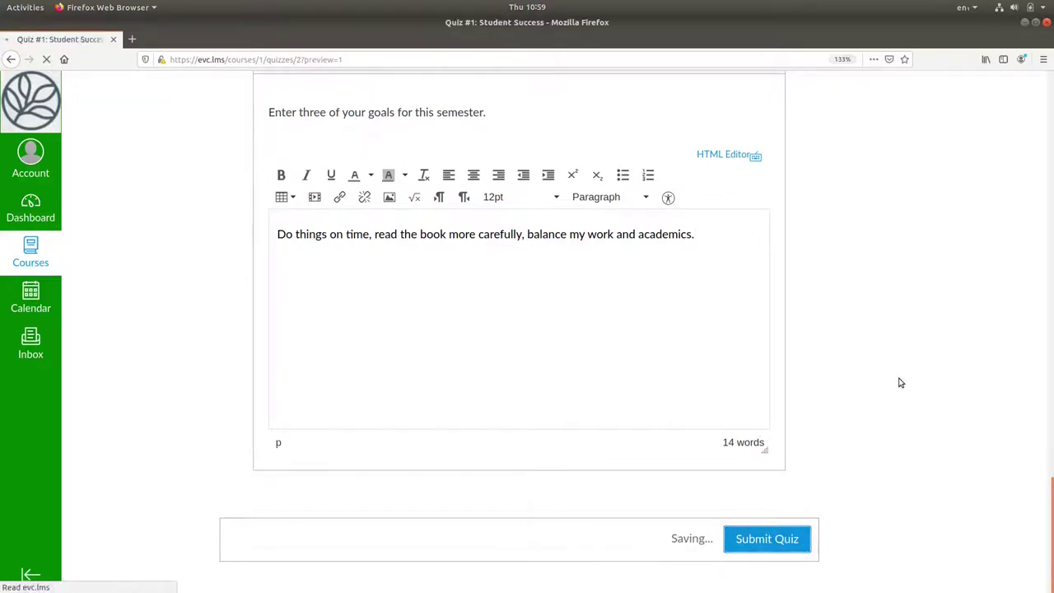
Step: Scroll through the graded results from Question 1 to the Quiz Score of 5 out of 12
{"action": "scroll", "coordinate": [894, 378], "scroll_direction": "down", "scroll_amount": 4}
{"action": "scroll", "coordinate": [891, 375], "scroll_direction": "down", "scroll_amount": 3}
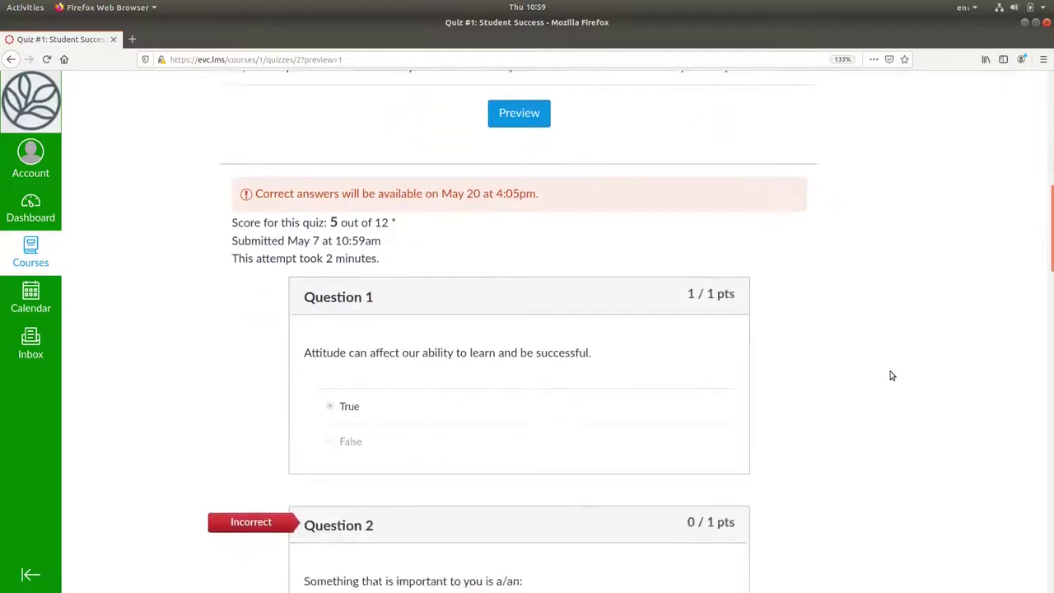
{"action": "scroll", "coordinate": [890, 353], "scroll_direction": "down", "scroll_amount": 3}
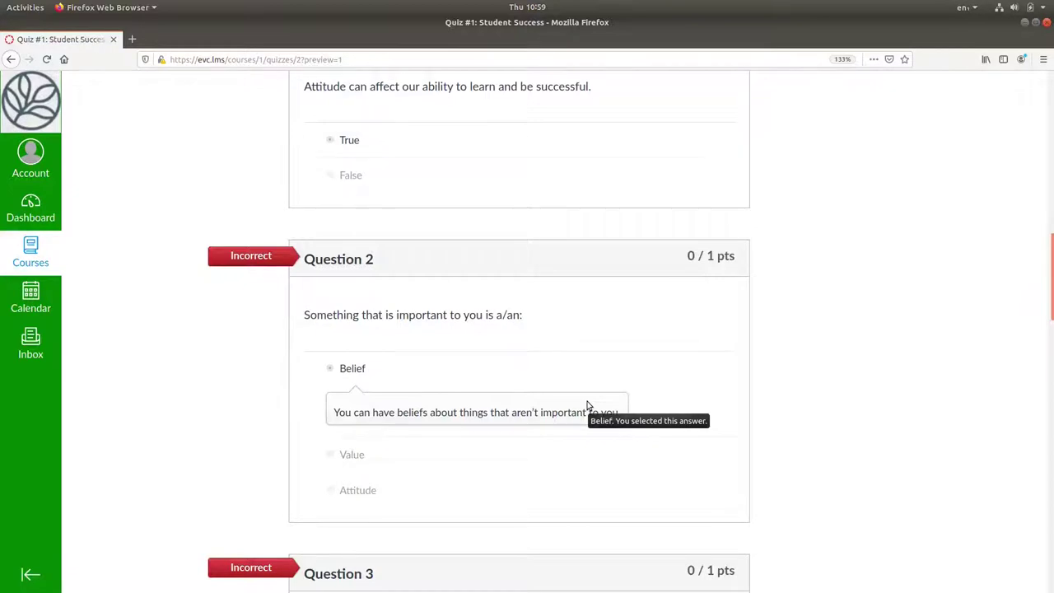
{"action": "scroll", "coordinate": [885, 308], "scroll_direction": "down", "scroll_amount": 5}
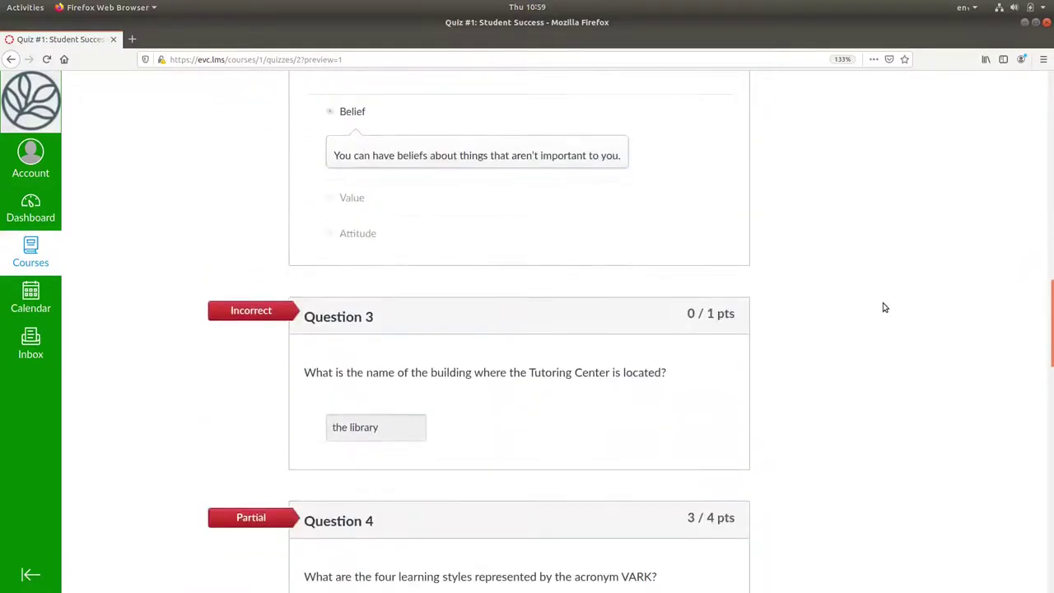
{"action": "scroll", "coordinate": [884, 308], "scroll_direction": "down", "scroll_amount": 8}
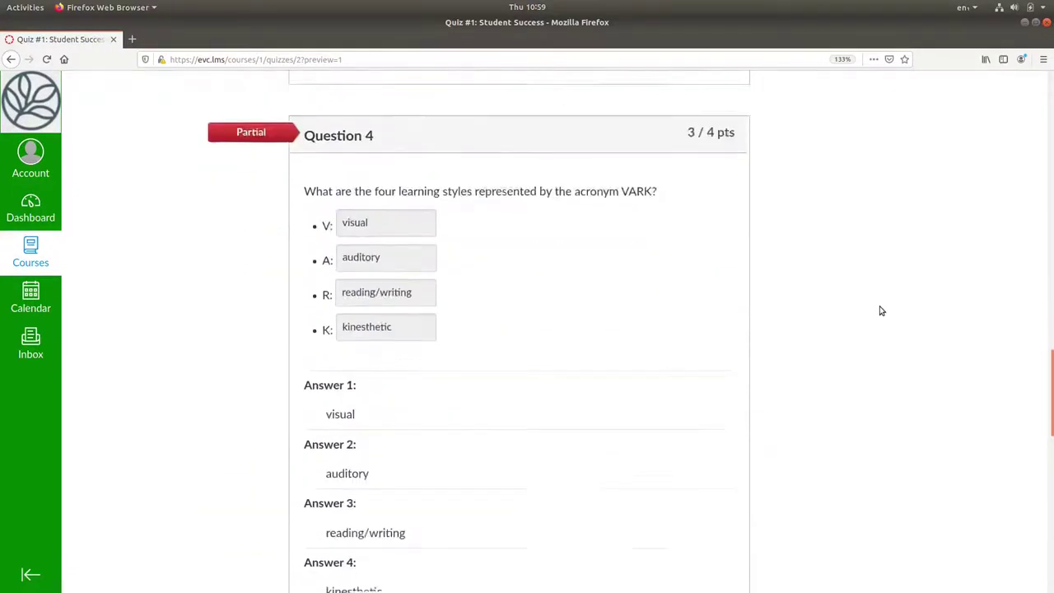
{"action": "scroll", "coordinate": [879, 310], "scroll_direction": "down", "scroll_amount": 3}
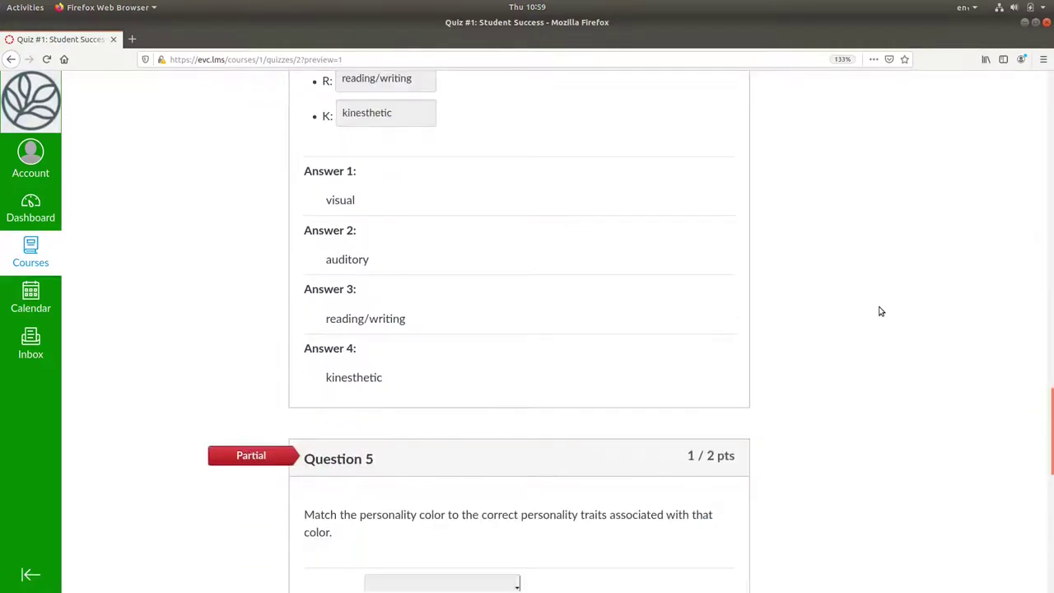
{"action": "scroll", "coordinate": [880, 310], "scroll_direction": "down", "scroll_amount": 8}
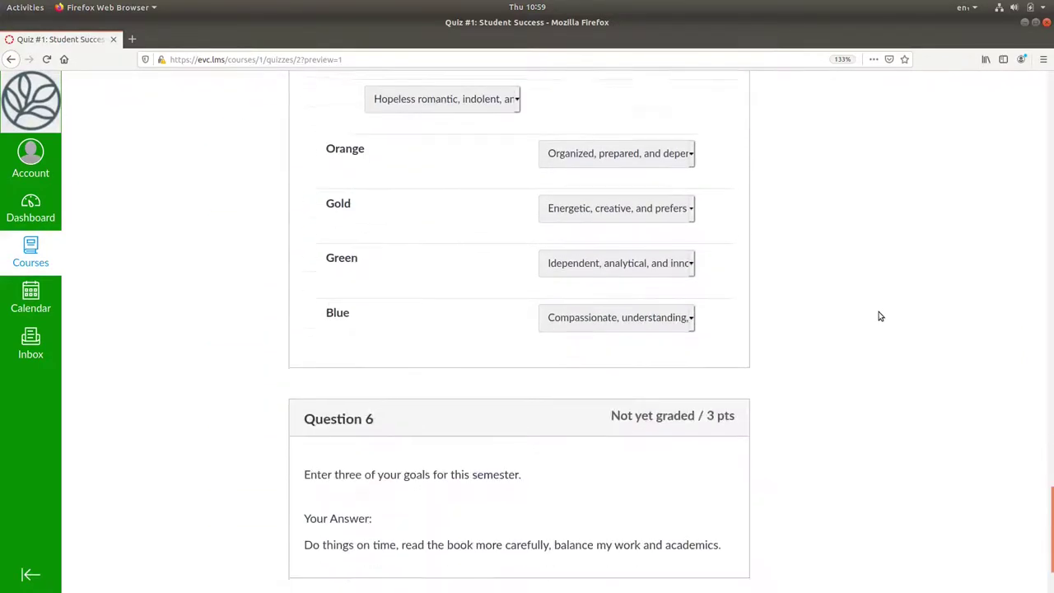
{"action": "scroll", "coordinate": [880, 316], "scroll_direction": "down", "scroll_amount": 2}
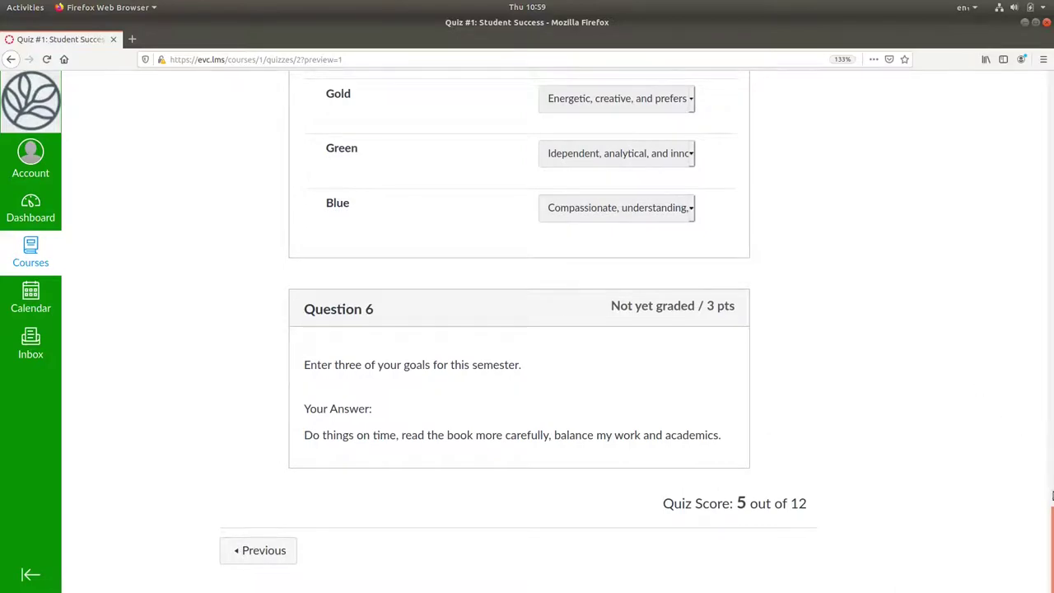
{"action": "left_click_drag", "start_coordinate": [1051, 523], "coordinate": [1050, 115]}
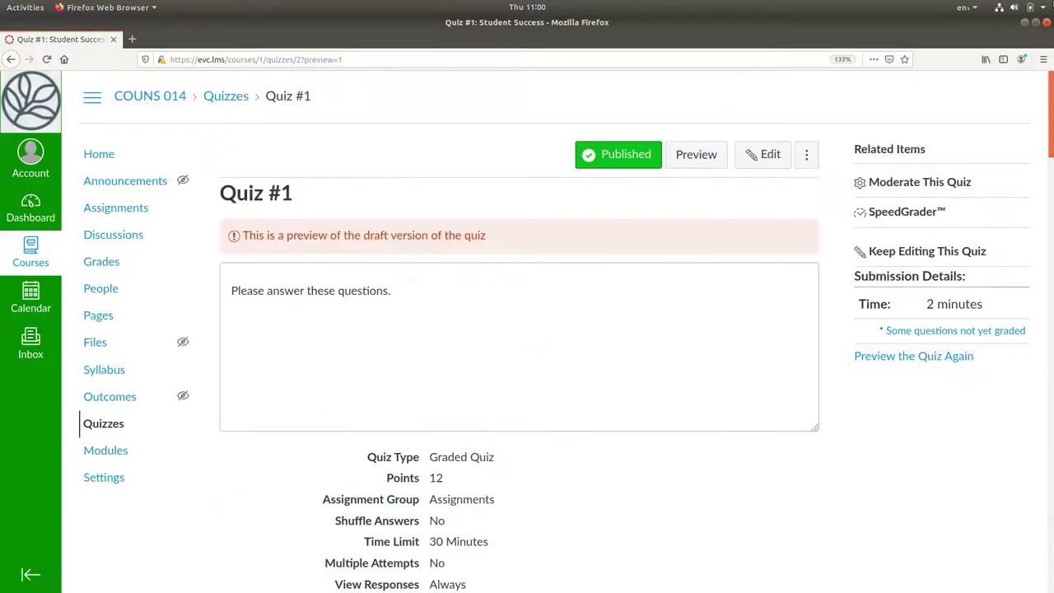
Step: Open Quiz #1's question list in the editor and start editing the Learning Styles question
{"action": "left_click", "coordinate": [776, 154]}
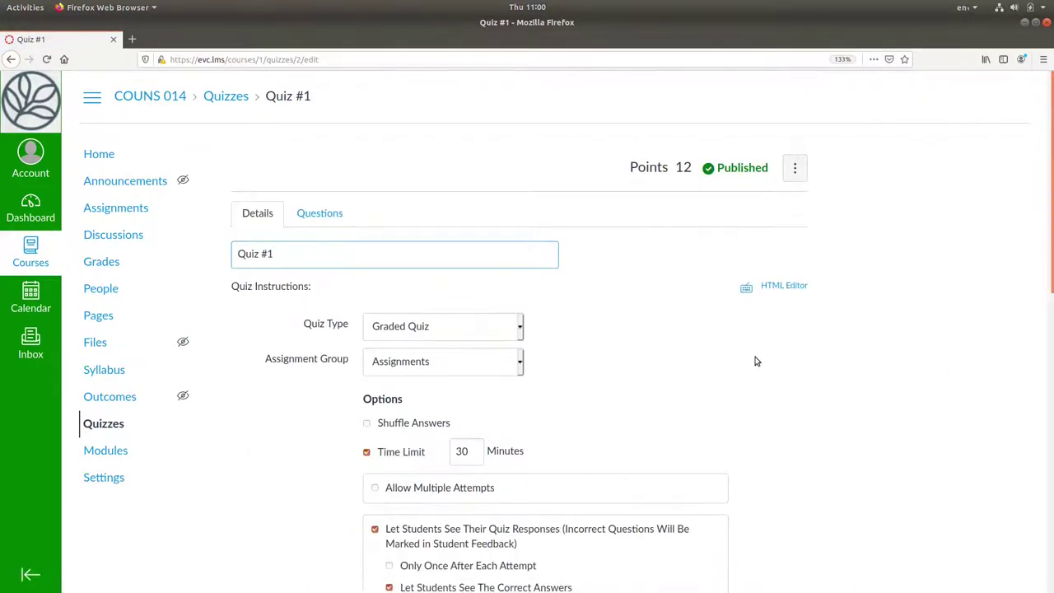
{"action": "left_click", "coordinate": [318, 213]}
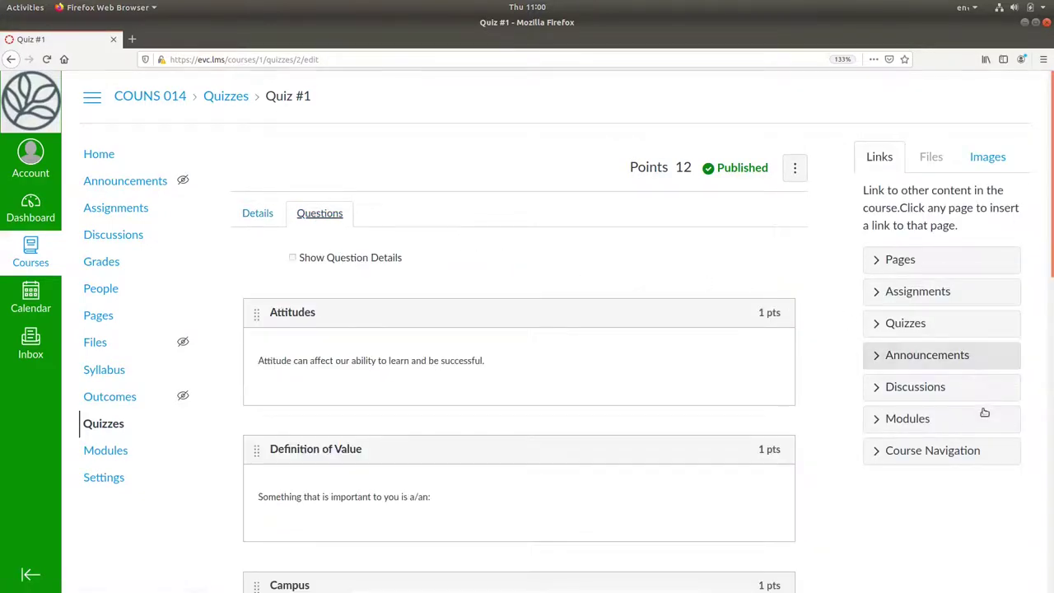
{"action": "scroll", "coordinate": [983, 416], "scroll_direction": "down", "scroll_amount": 4}
{"action": "scroll", "coordinate": [982, 418], "scroll_direction": "down", "scroll_amount": 2}
{"action": "mouse_move", "coordinate": [766, 280]}
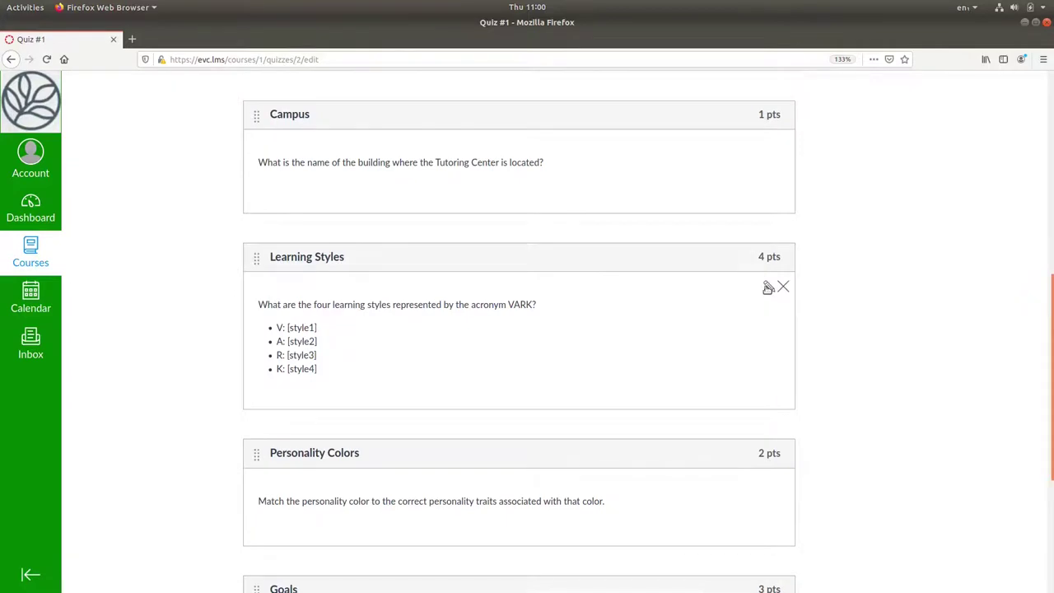
{"action": "left_click", "coordinate": [769, 287]}
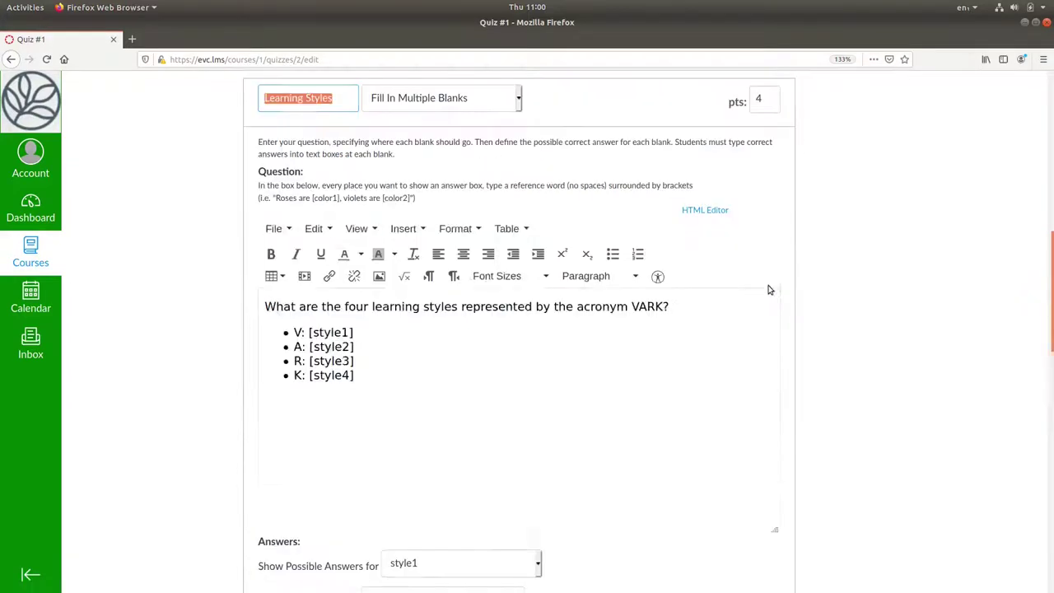
Step: Relabel the bullets 'V stands for:' through 'K stands for:' and update the question
{"action": "left_click", "coordinate": [297, 316]}
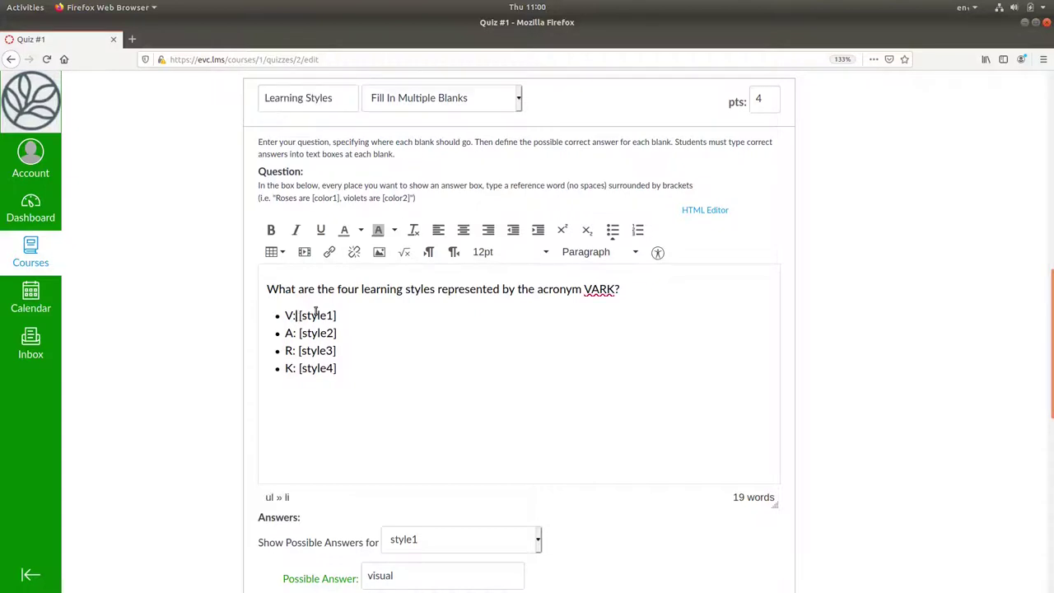
{"action": "key", "text": "BackSpace"}
{"action": "type", "text": "stands for"}
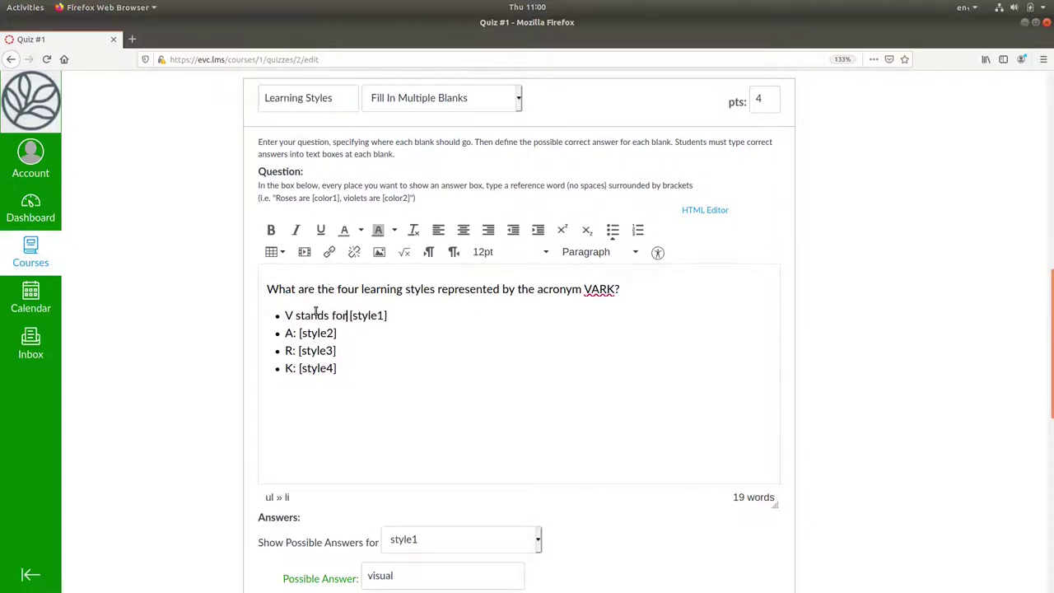
{"action": "type", "text": ":"}
{"action": "type", "text": " [style1] A stands for"}
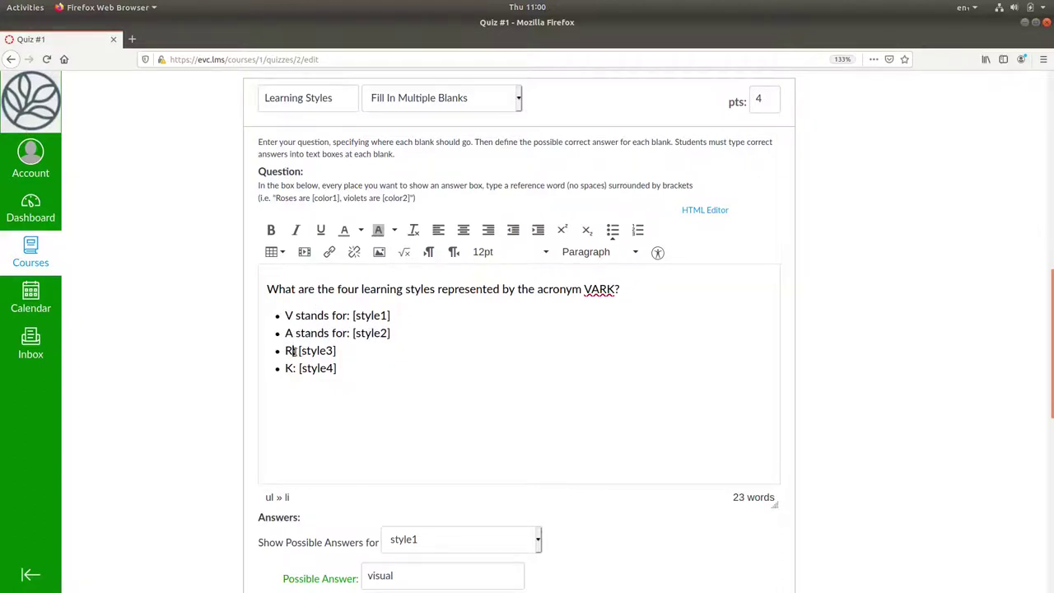
{"action": "left_click", "coordinate": [293, 351]}
{"action": "type", "text": "stands for"}
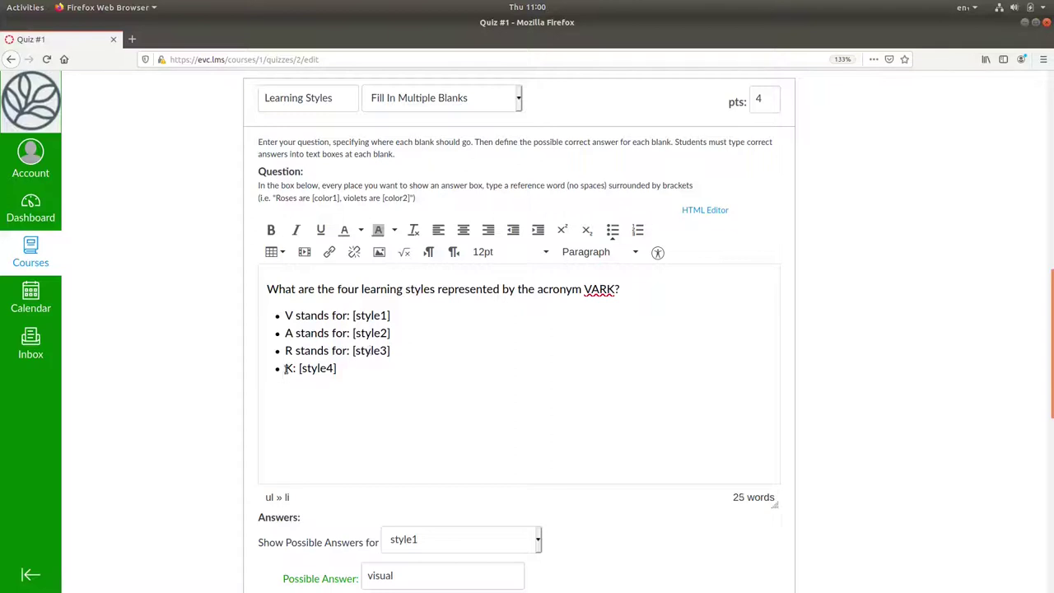
{"action": "left_click", "coordinate": [291, 368]}
{"action": "type", "text": "stands for"}
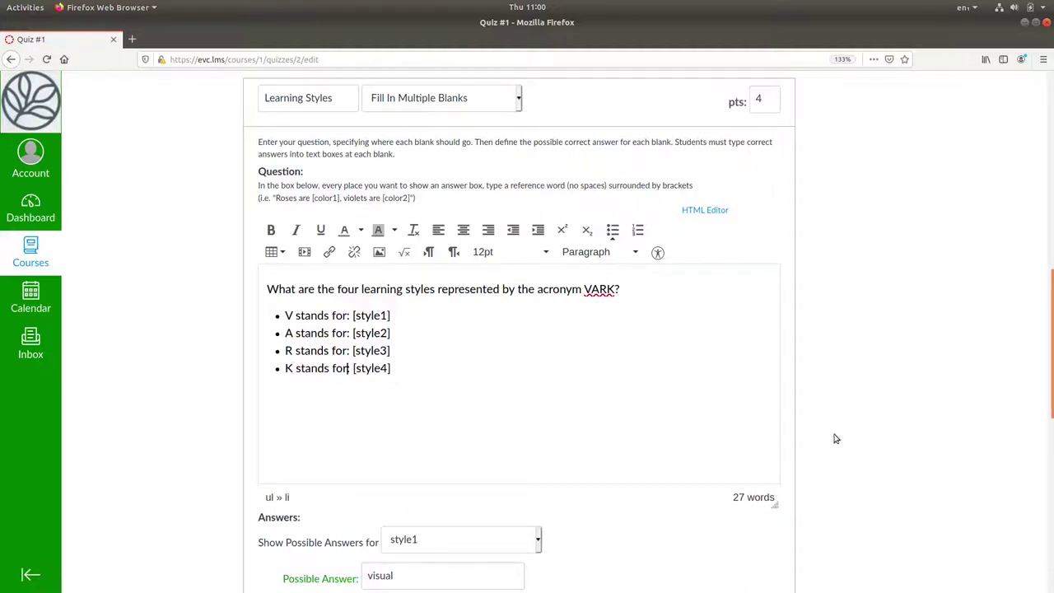
{"action": "scroll", "coordinate": [861, 435], "scroll_direction": "down", "scroll_amount": 4}
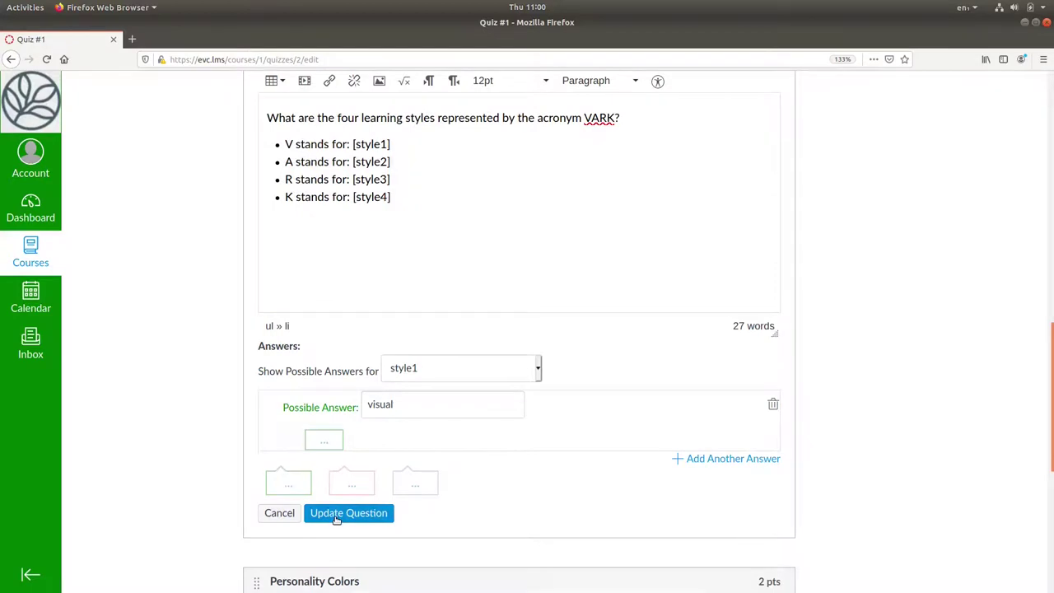
{"action": "left_click", "coordinate": [336, 518]}
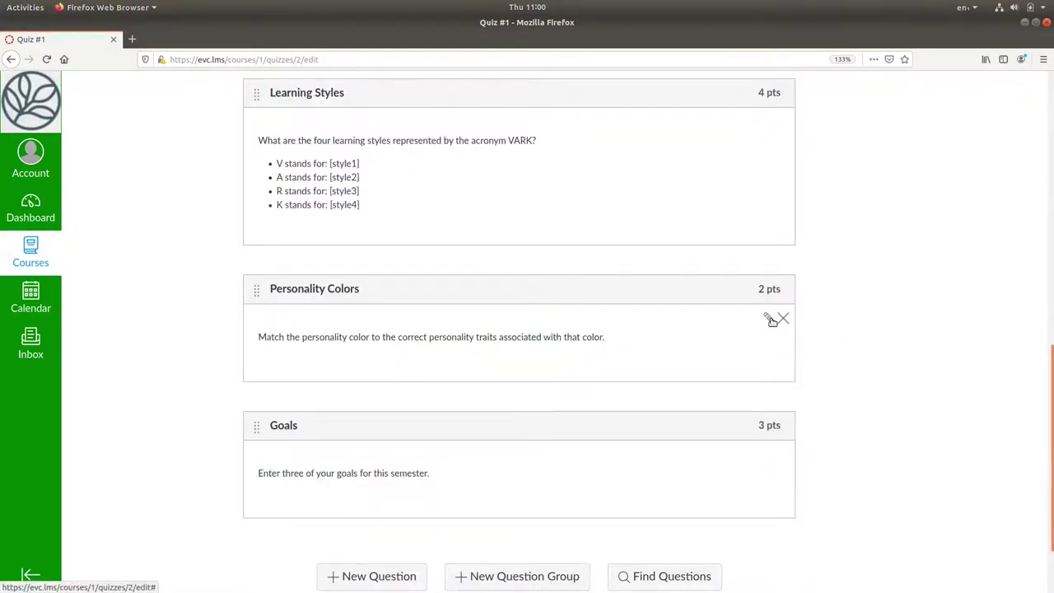
Step: Delete the two empty matching answer rows from the Personality Colors question
{"action": "left_click", "coordinate": [769, 319]}
{"action": "scroll", "coordinate": [899, 296], "scroll_direction": "down", "scroll_amount": 5}
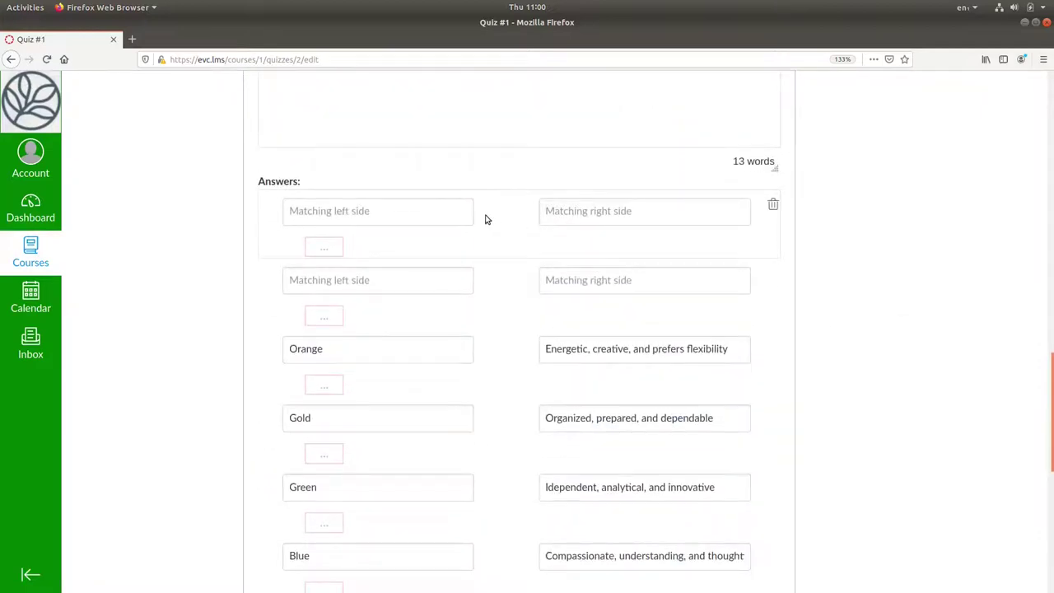
{"action": "left_click", "coordinate": [773, 208]}
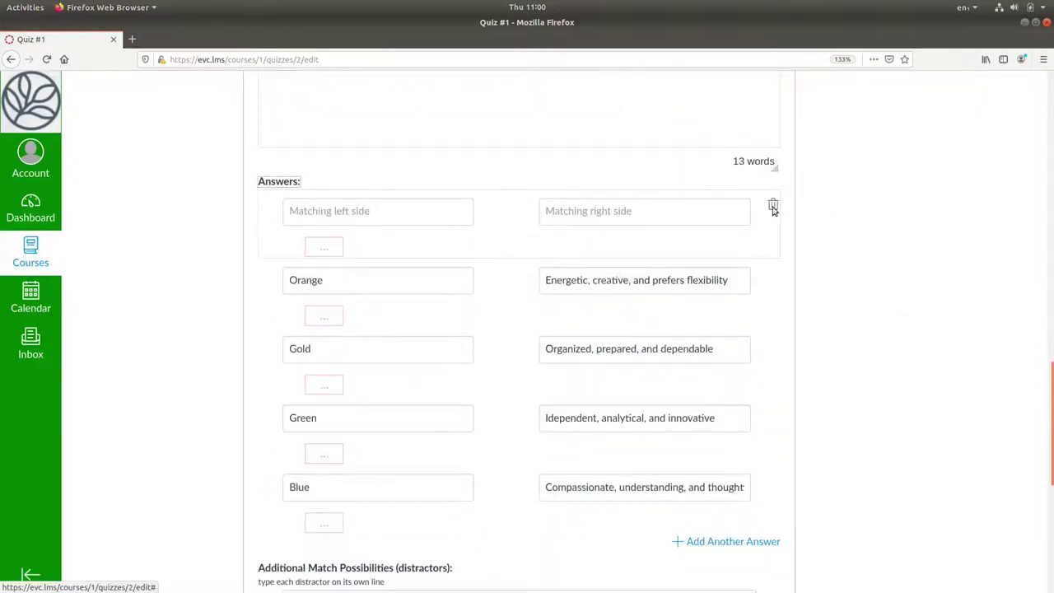
{"action": "left_click", "coordinate": [773, 207]}
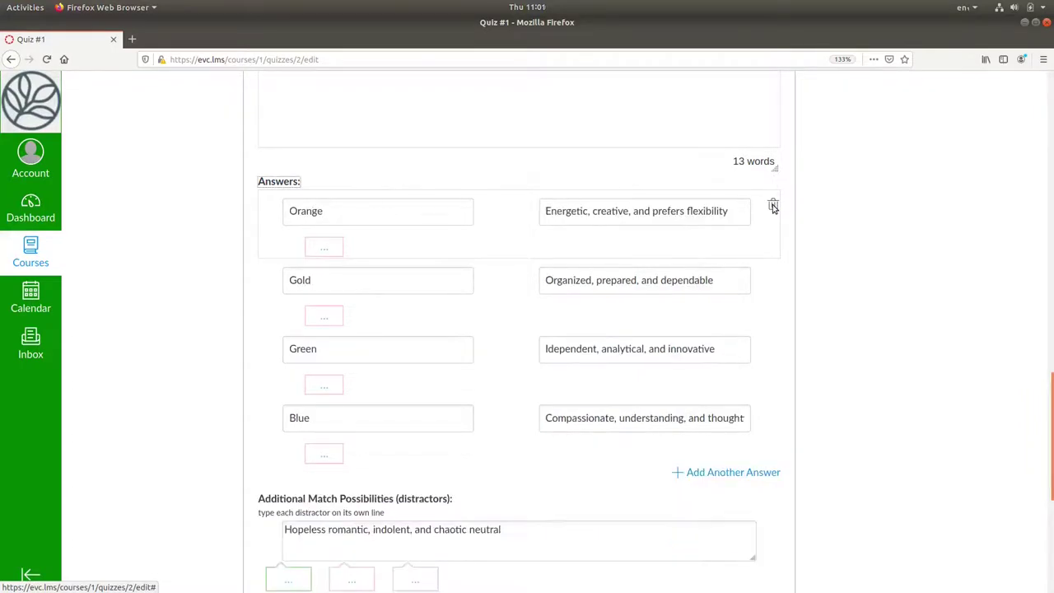
Step: Save the Personality Colors question and the quiz, then start a fresh student preview
{"action": "scroll", "coordinate": [894, 300], "scroll_direction": "down", "scroll_amount": 5}
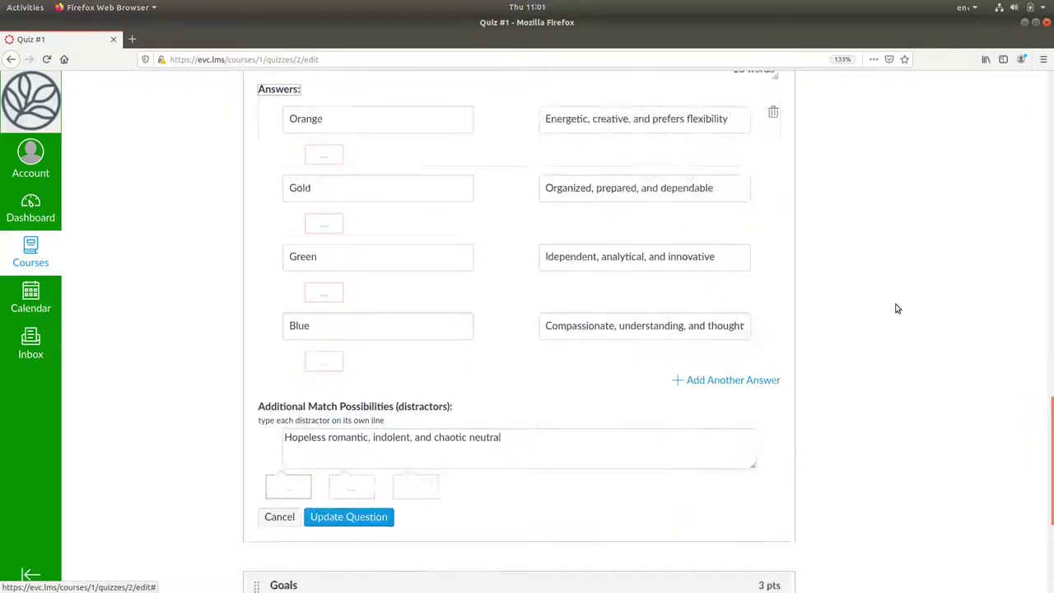
{"action": "left_click", "coordinate": [349, 394]}
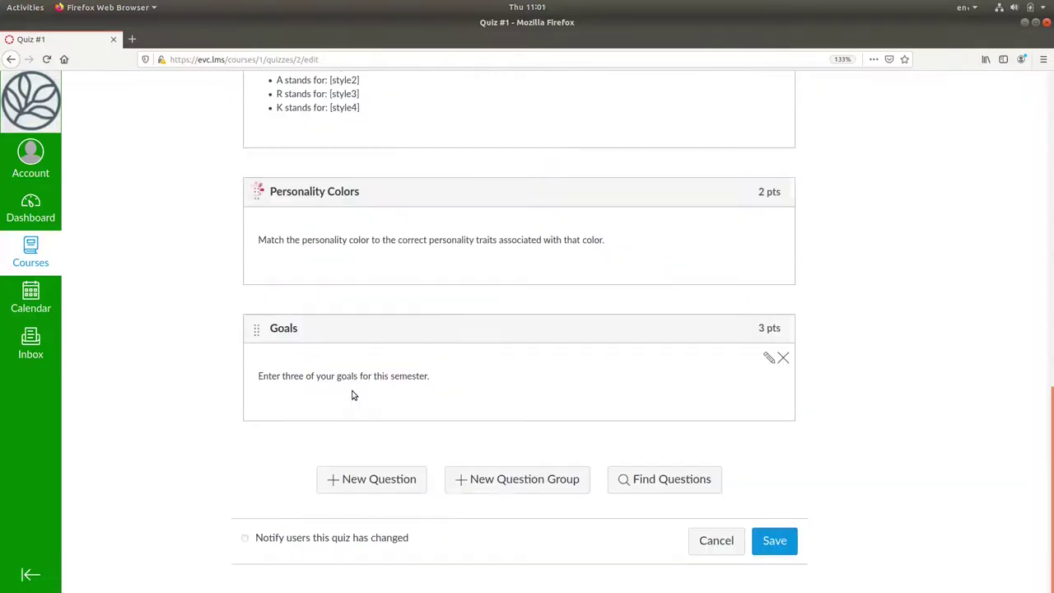
{"action": "left_click", "coordinate": [774, 543]}
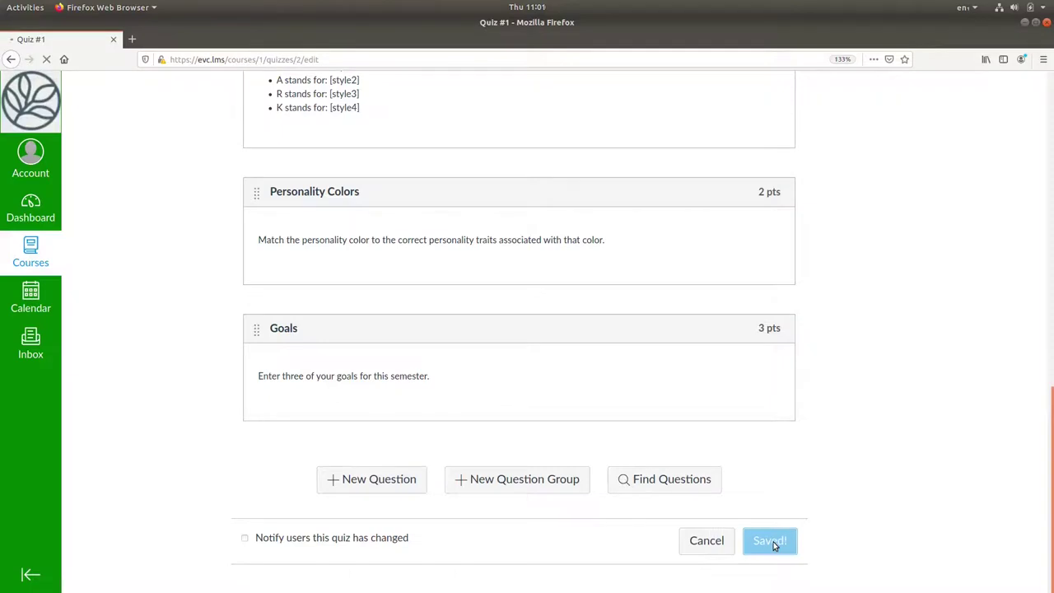
{"action": "left_click", "coordinate": [695, 158]}
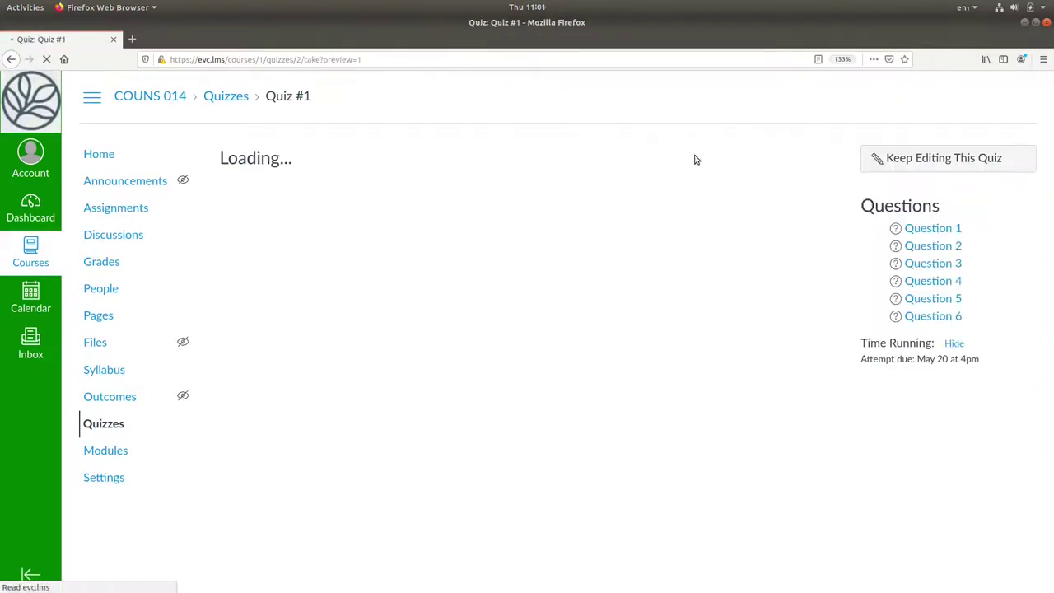
Step: Answer Question 1 True, Question 2 Value, and Question 3 'library'
{"action": "left_click", "coordinate": [277, 457]}
{"action": "scroll", "coordinate": [823, 424], "scroll_direction": "down", "scroll_amount": 4}
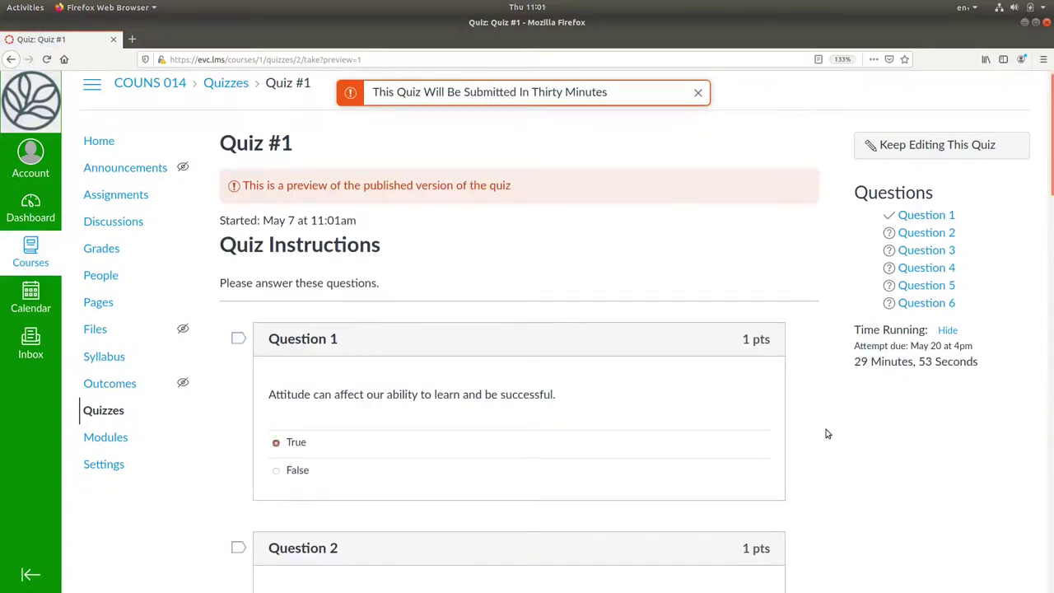
{"action": "left_click", "coordinate": [277, 480]}
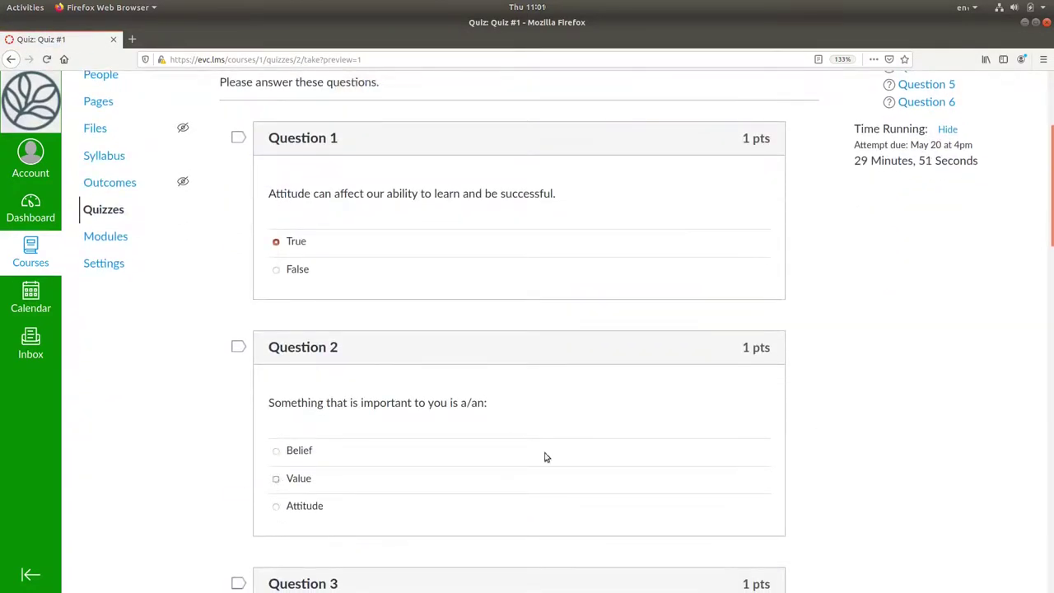
{"action": "scroll", "coordinate": [794, 419], "scroll_direction": "down", "scroll_amount": 5}
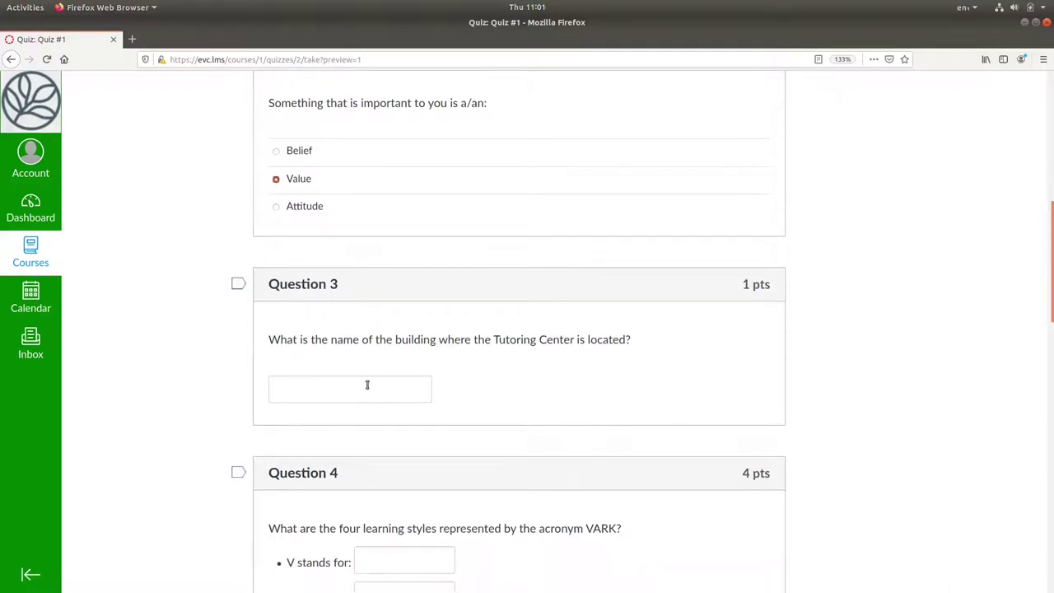
{"action": "left_click", "coordinate": [364, 387]}
{"action": "type", "text": "library"}
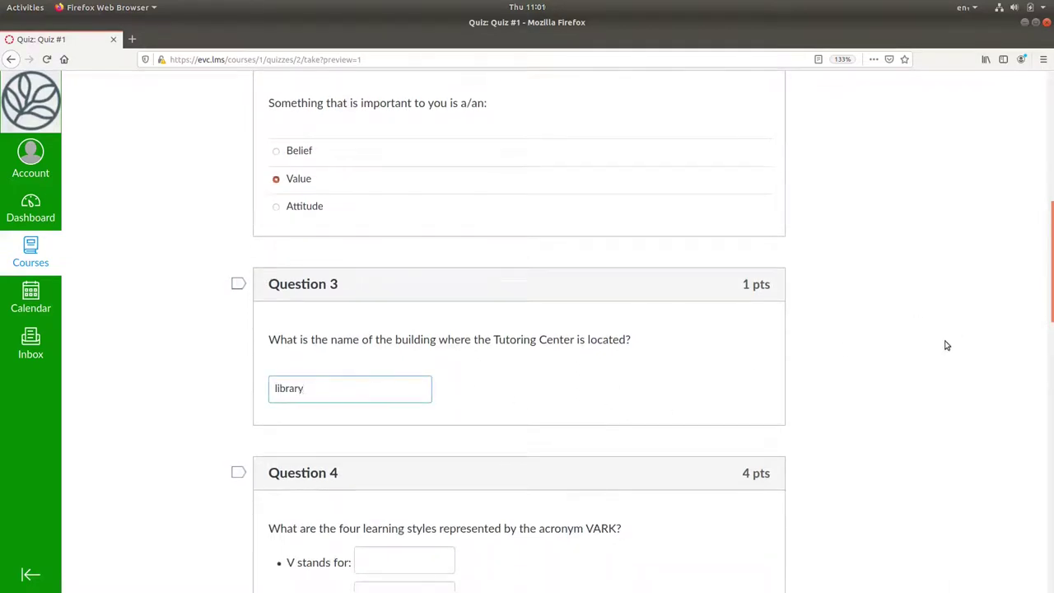
Step: Fill Question 4's VARK blanks with visual, auditory, read write and kinesthetic
{"action": "scroll", "coordinate": [943, 346], "scroll_direction": "down", "scroll_amount": 3}
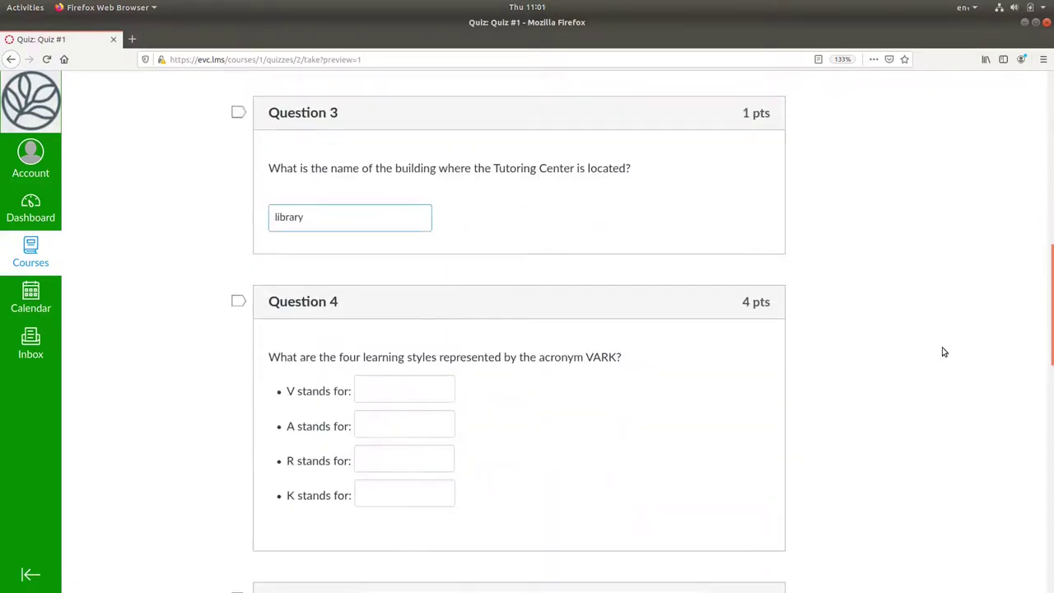
{"action": "left_click", "coordinate": [413, 390]}
{"action": "type", "text": "vi"}
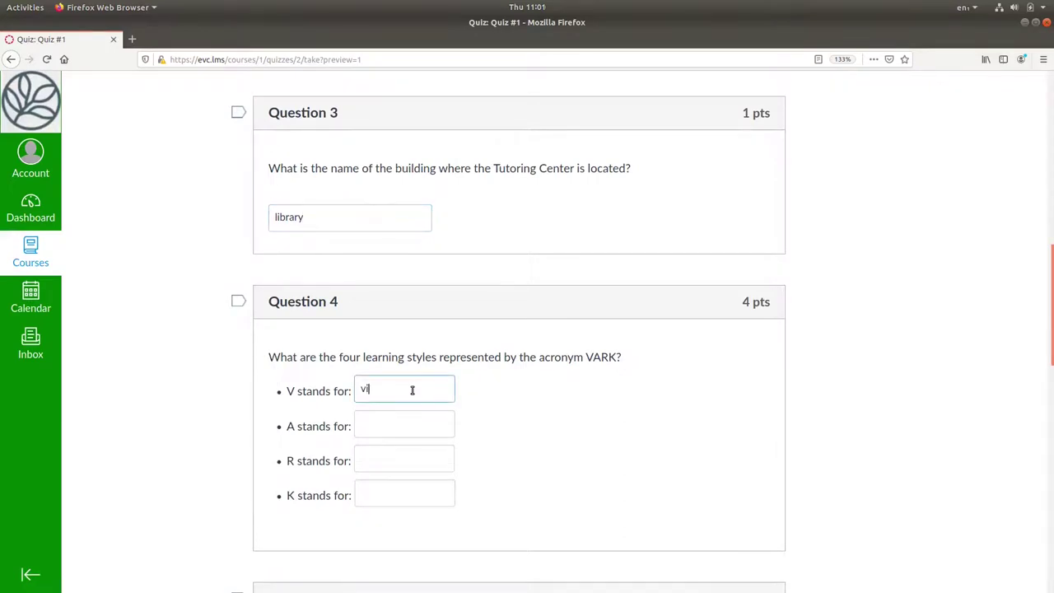
{"action": "type", "text": "sual"}
{"action": "key", "text": "Tab"}
{"action": "type", "text": "audito"}
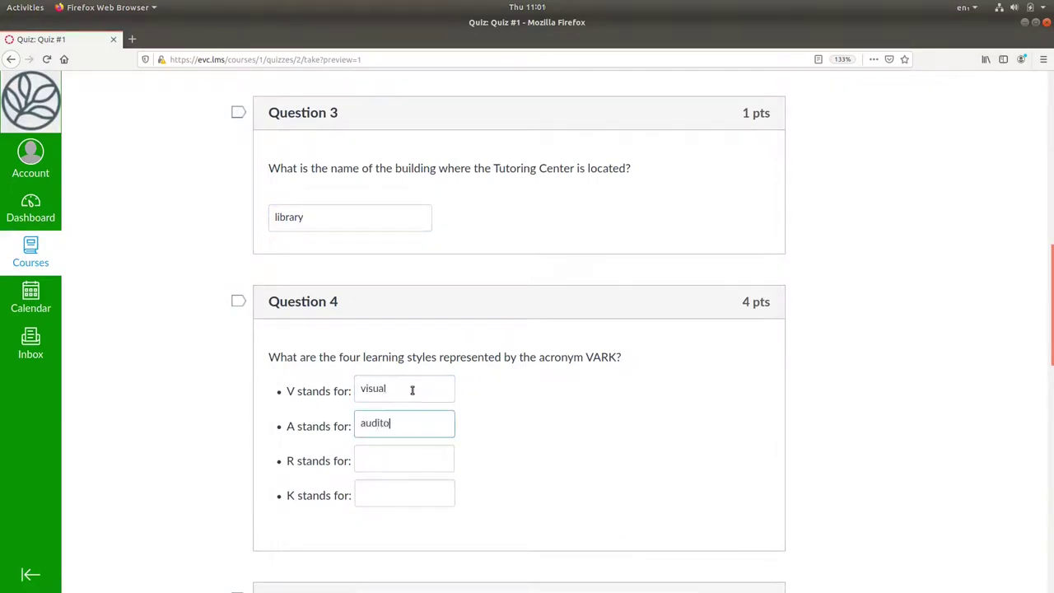
{"action": "type", "text": "ry"}
{"action": "key", "text": "Tab"}
{"action": "type", "text": "read"}
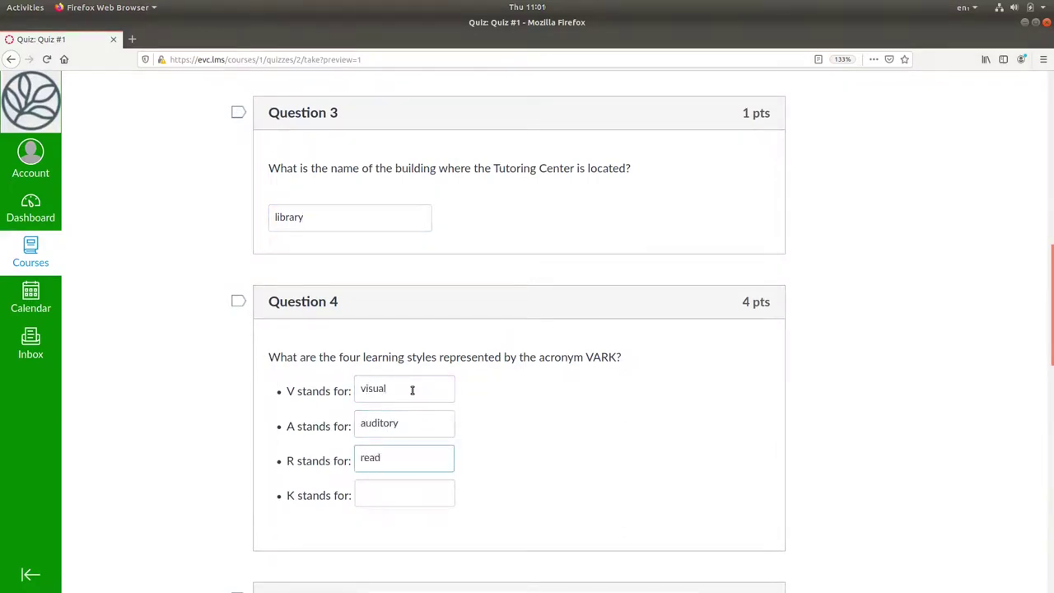
{"action": "type", "text": " write"}
{"action": "left_click", "coordinate": [383, 502]}
{"action": "type", "text": "kinesthetic"}
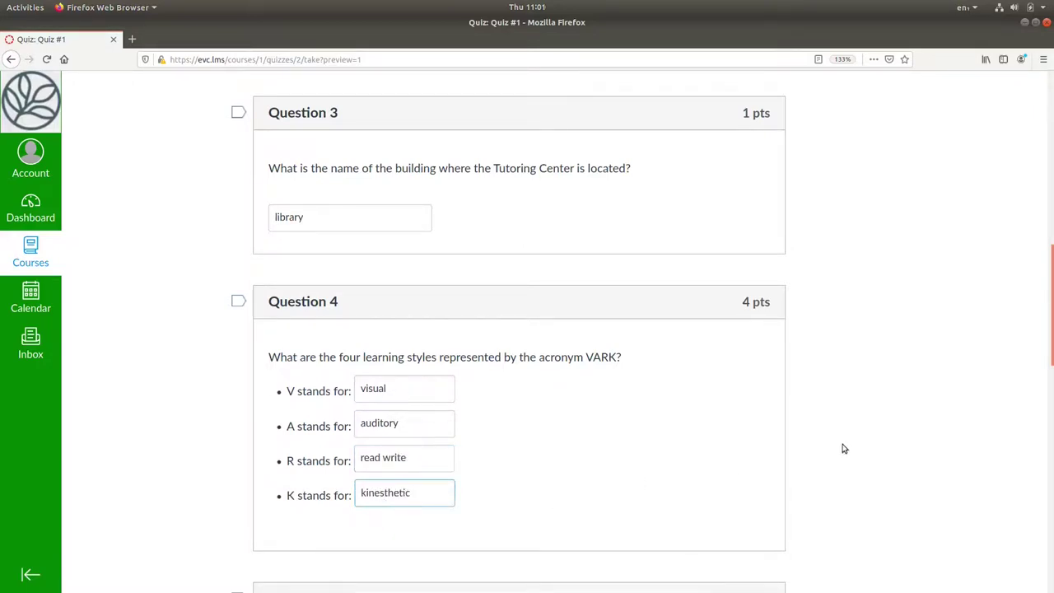
{"action": "scroll", "coordinate": [851, 437], "scroll_direction": "down", "scroll_amount": 4}
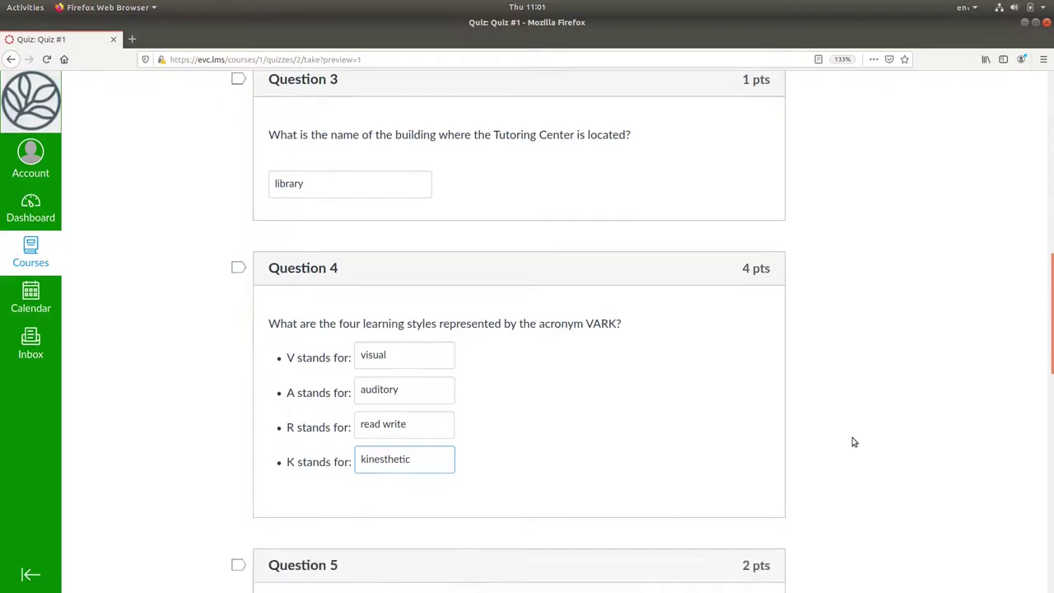
{"action": "scroll", "coordinate": [853, 443], "scroll_direction": "down", "scroll_amount": 2}
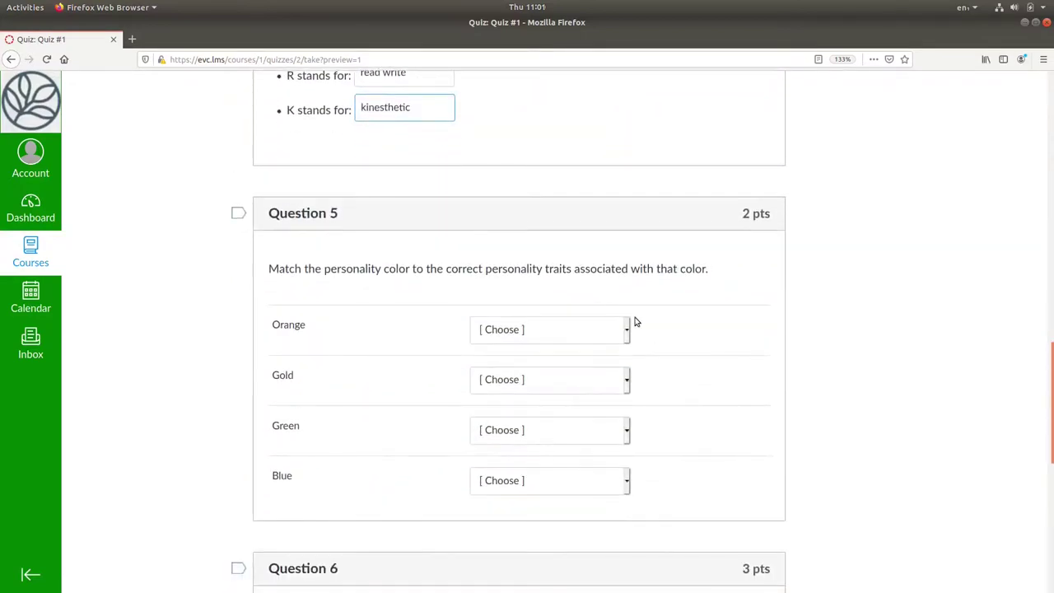
Step: Match Orange to hopeless romantic, Gold to organized, Green to compassionate, Blue to independent traits
{"action": "left_click", "coordinate": [627, 331]}
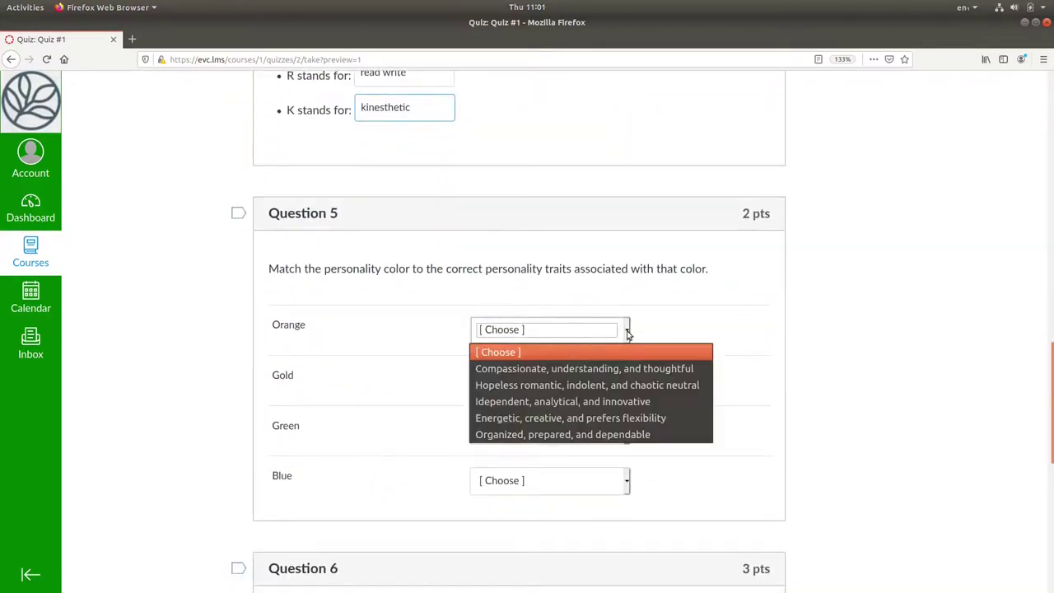
{"action": "left_click", "coordinate": [580, 392]}
{"action": "left_click", "coordinate": [626, 381]}
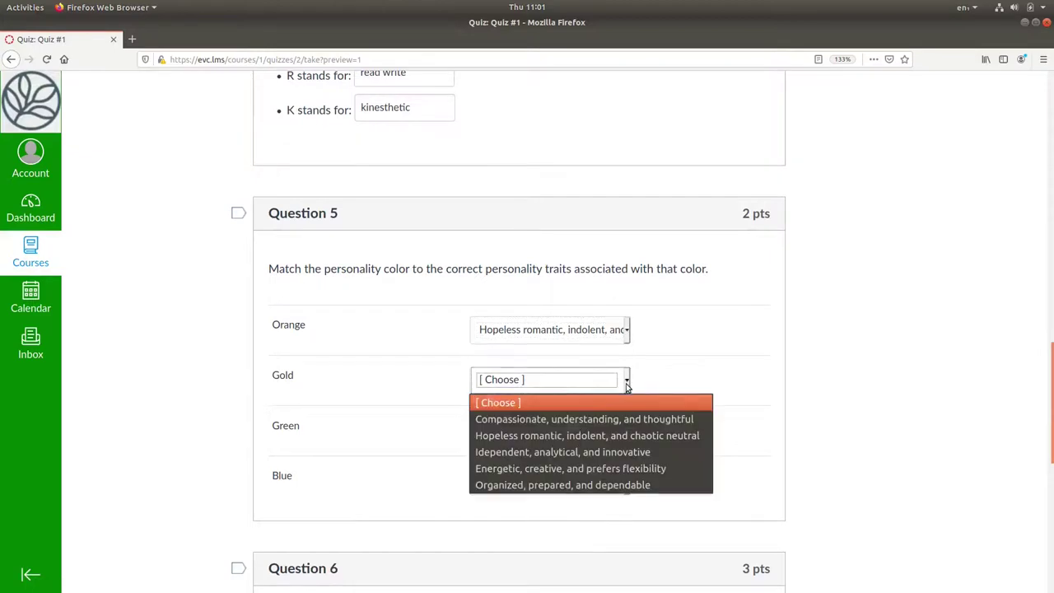
{"action": "left_click", "coordinate": [585, 484]}
{"action": "left_click", "coordinate": [625, 431]}
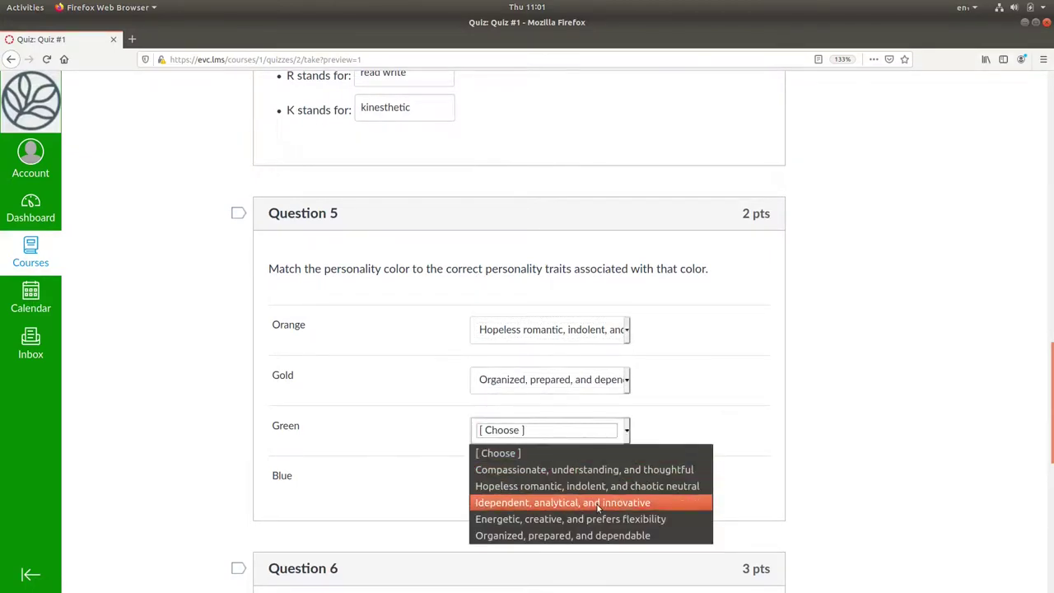
{"action": "left_click", "coordinate": [601, 470]}
{"action": "left_click", "coordinate": [626, 483]}
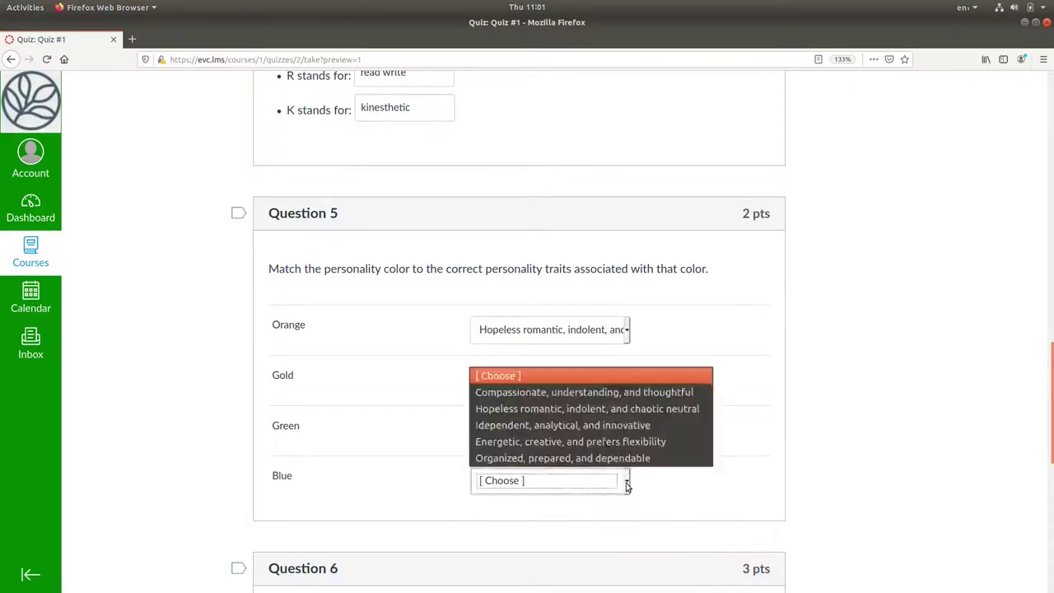
{"action": "left_click", "coordinate": [583, 430]}
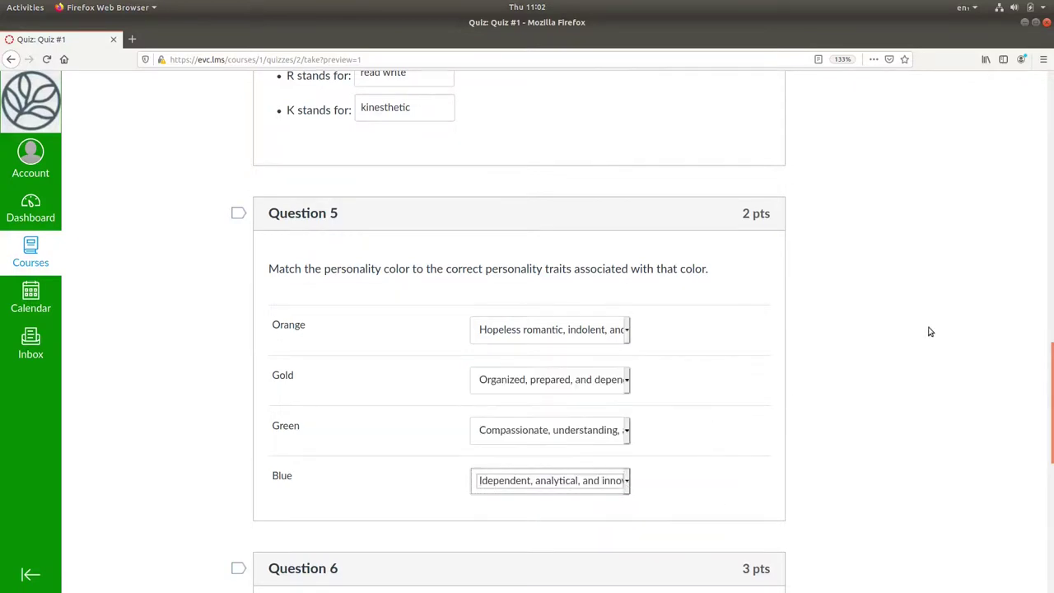
{"action": "scroll", "coordinate": [929, 330], "scroll_direction": "down", "scroll_amount": 5}
{"action": "left_click", "coordinate": [422, 322]}
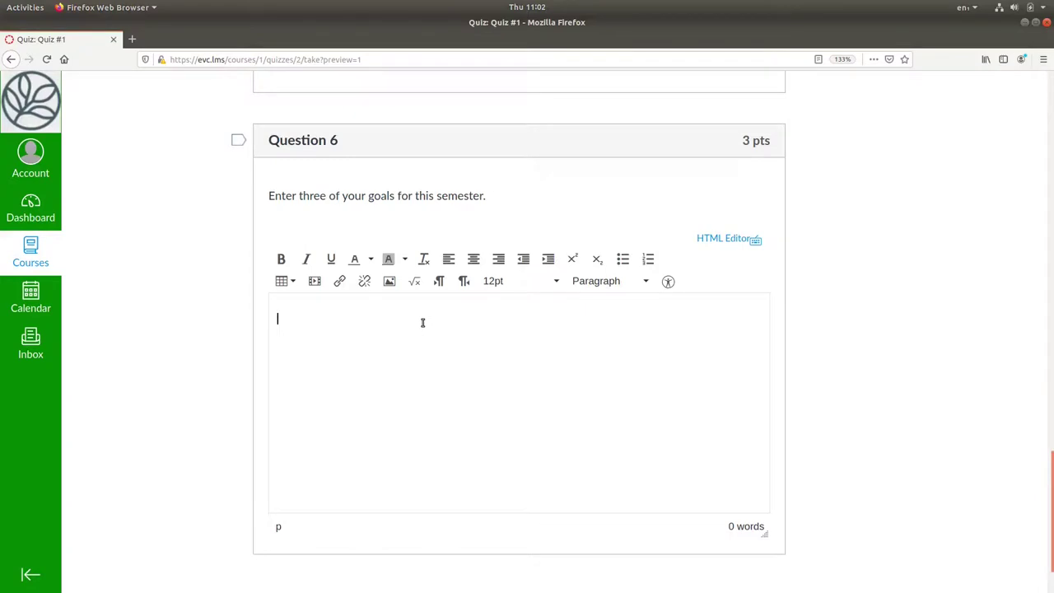
Step: Answer Question 6 'Manage time, balance work and academic, and have a good time at school' and submit
{"action": "type", "text": "Manage time, balna"}
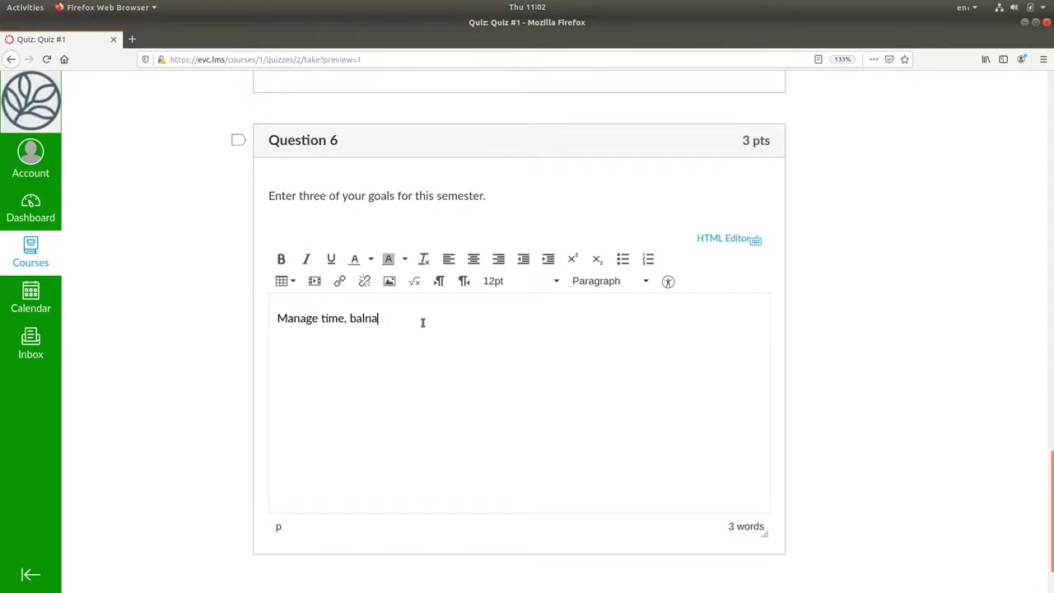
{"action": "key", "text": "BackSpace"}
{"action": "key", "text": "BackSpace"}
{"action": "type", "text": "ance work and academic,"}
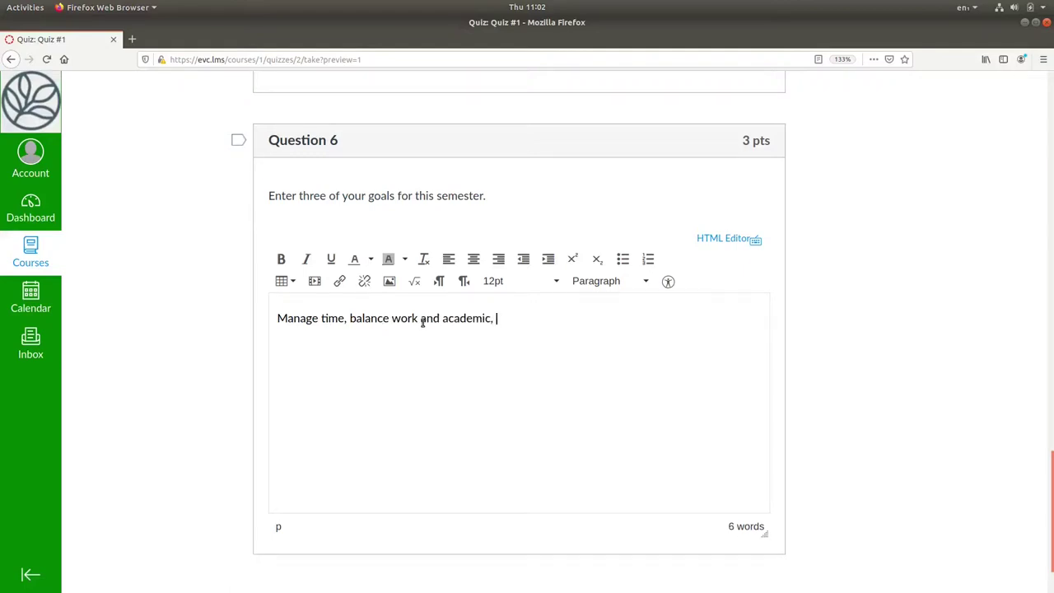
{"action": "type", "text": " and have a good time at shoo"}
{"action": "key", "text": "BackSpace"}
{"action": "key", "text": "BackSpace"}
{"action": "key", "text": "BackSpace"}
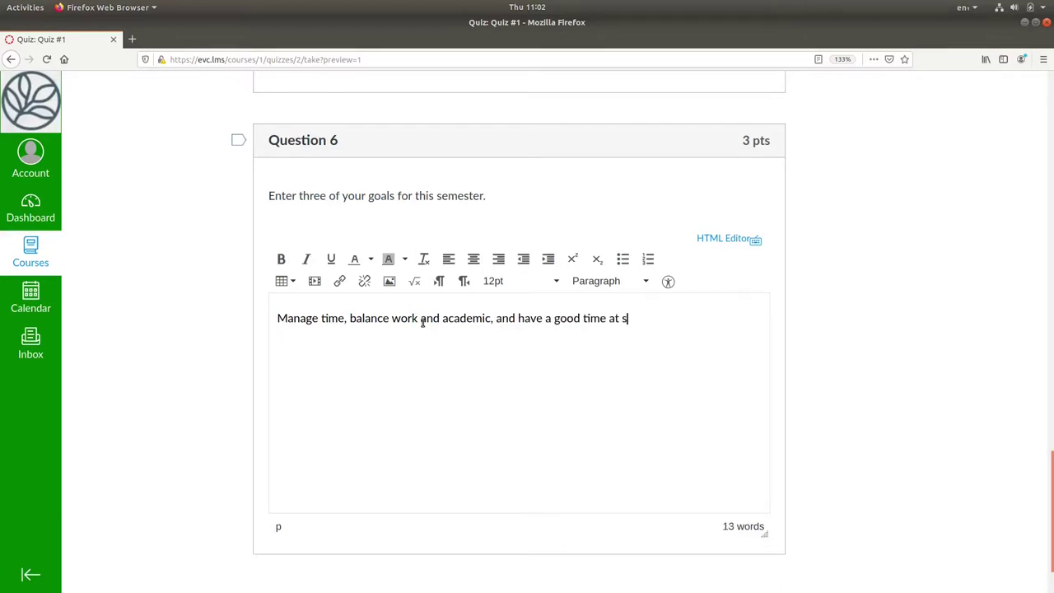
{"action": "type", "text": "chool!"}
{"action": "scroll", "coordinate": [900, 350], "scroll_direction": "down", "scroll_amount": 2}
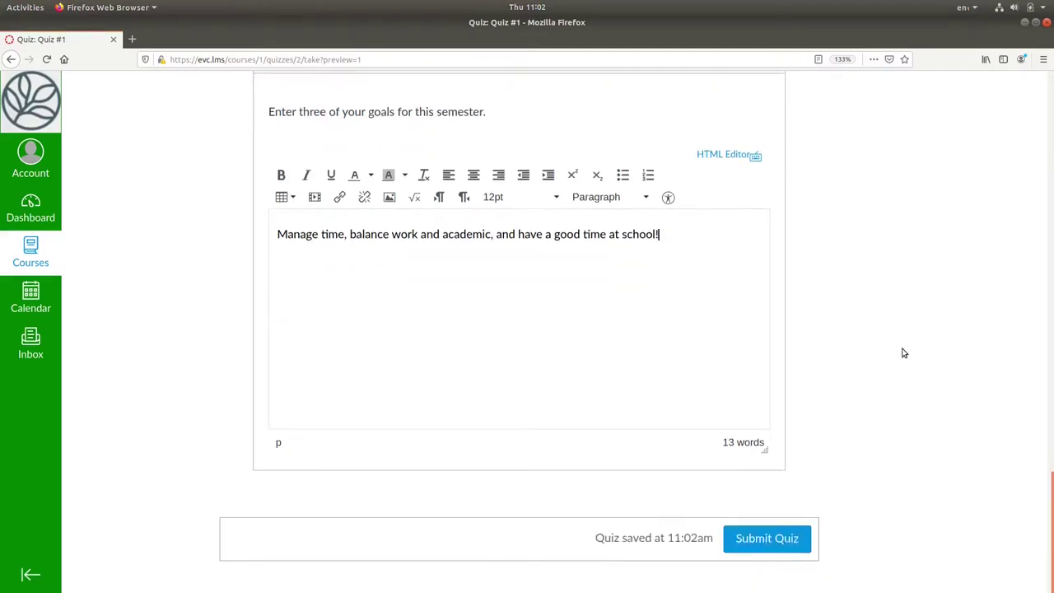
{"action": "left_click", "coordinate": [776, 539]}
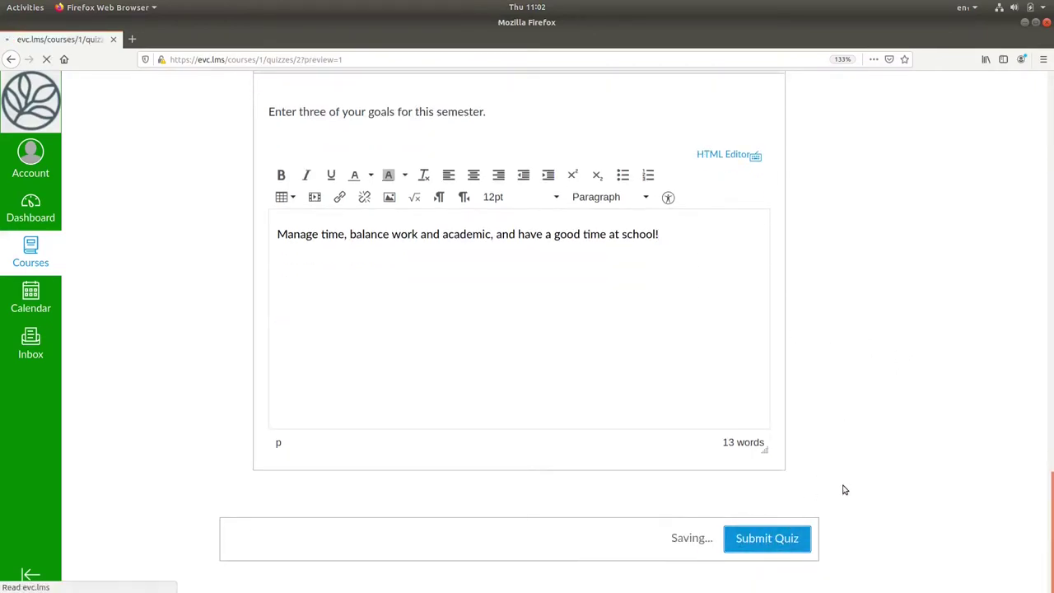
Step: Scroll through the graded results down to the Quiz Score of 7.5 out of 12
{"action": "scroll", "coordinate": [1050, 252], "scroll_direction": "down", "scroll_amount": 3}
{"action": "scroll", "coordinate": [1051, 252], "scroll_direction": "down", "scroll_amount": 9}
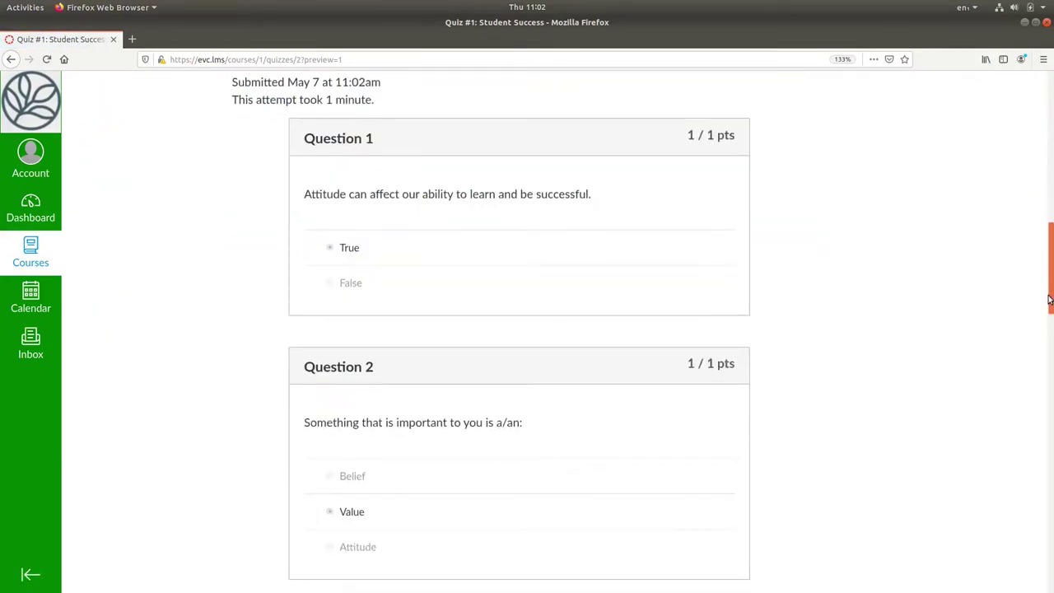
{"action": "left_click_drag", "start_coordinate": [1050, 299], "coordinate": [1008, 579]}
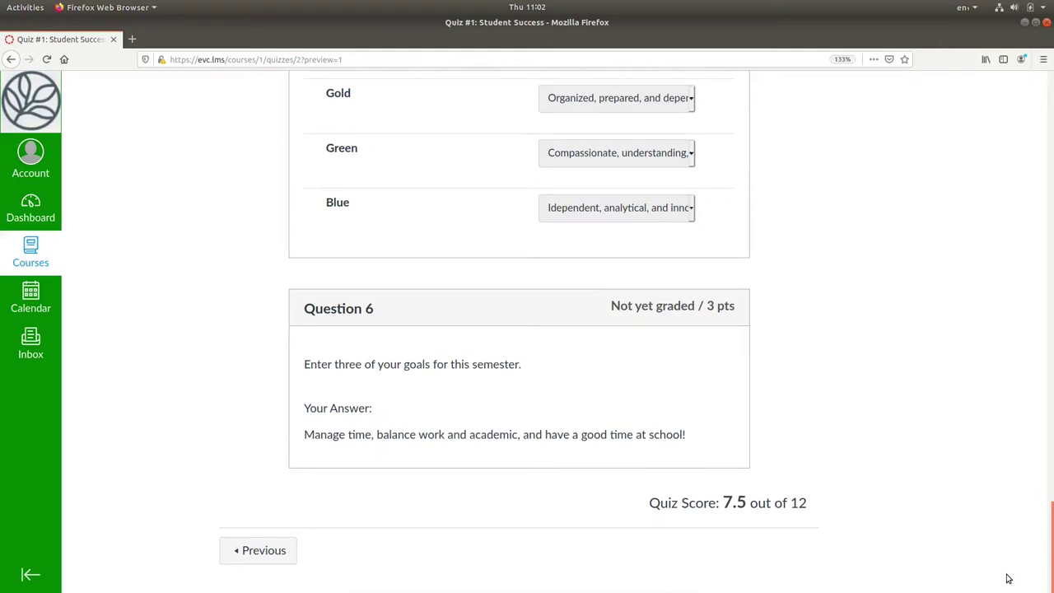